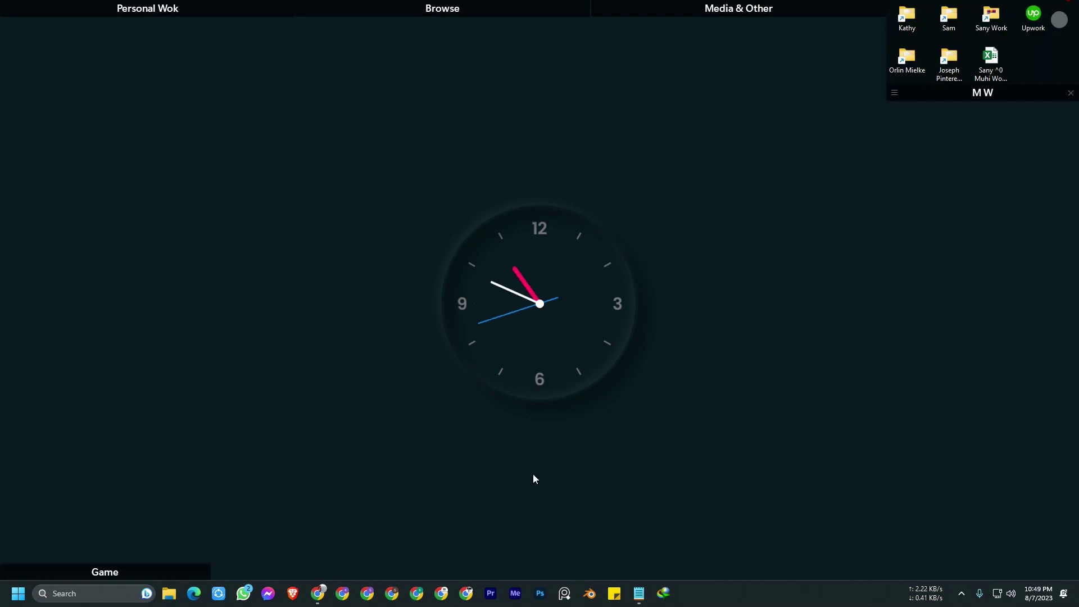
# Expand the taskbar's system tray overflow to show the hidden icons
pyautogui.click(960, 591)
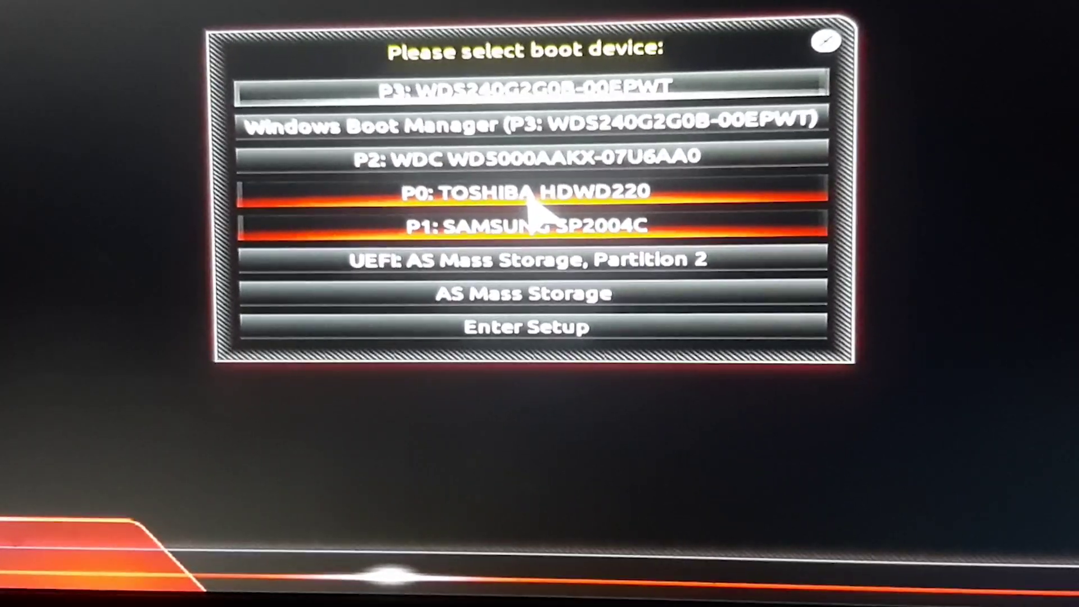
# Start the PC from the AS Mass Storage USB entry in the boot menu
pyautogui.press('Return')
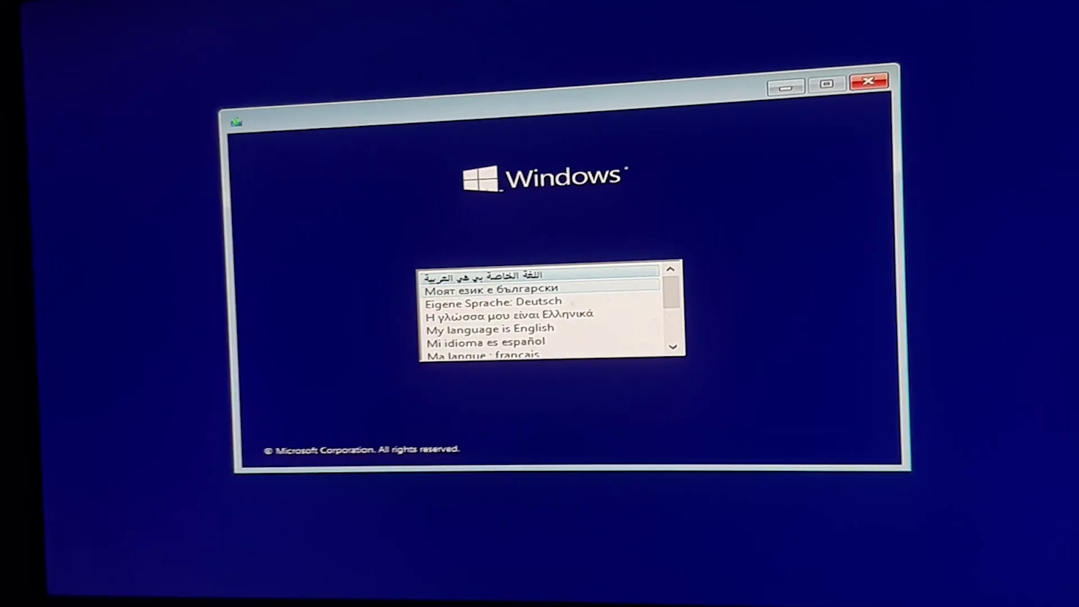
# Choose 'My language is English', accept the language settings, and begin Install now
pyautogui.press('Down')
pyautogui.press('Down')
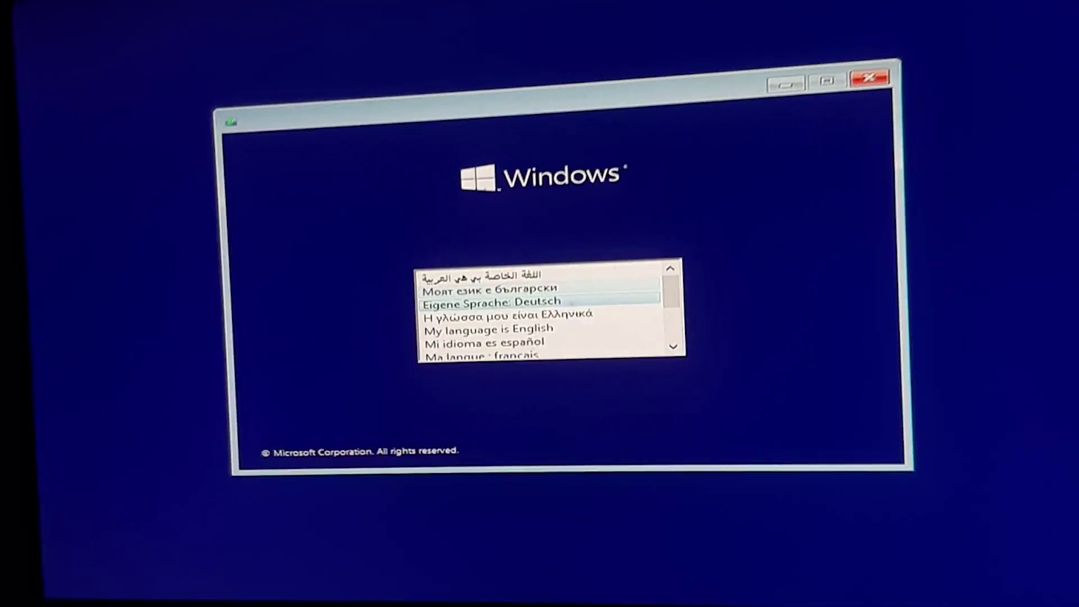
pyautogui.press('Down')
pyautogui.press('Down')
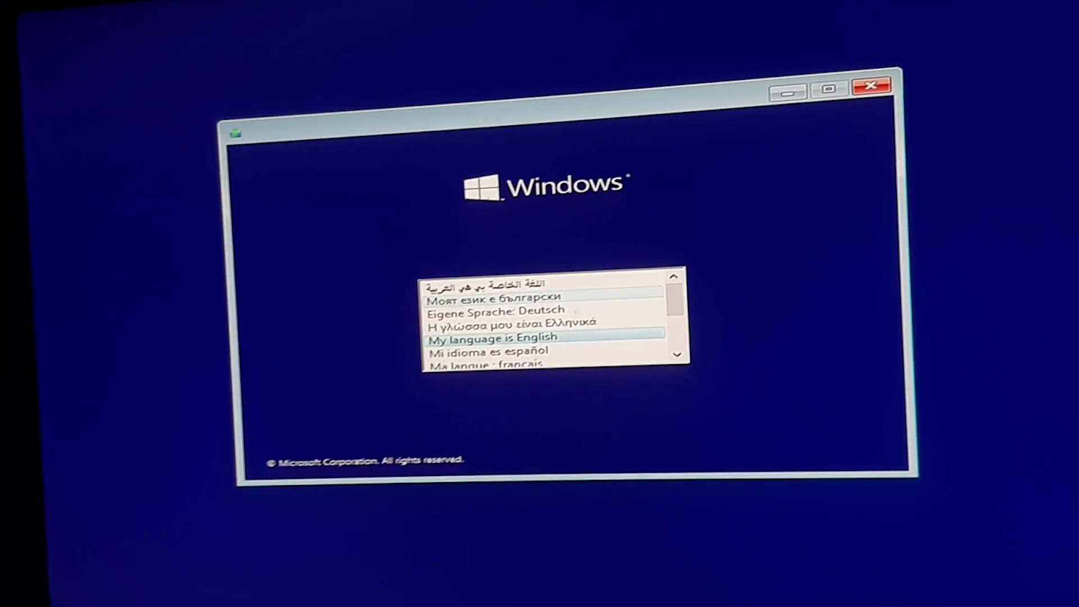
pyautogui.press('Return')
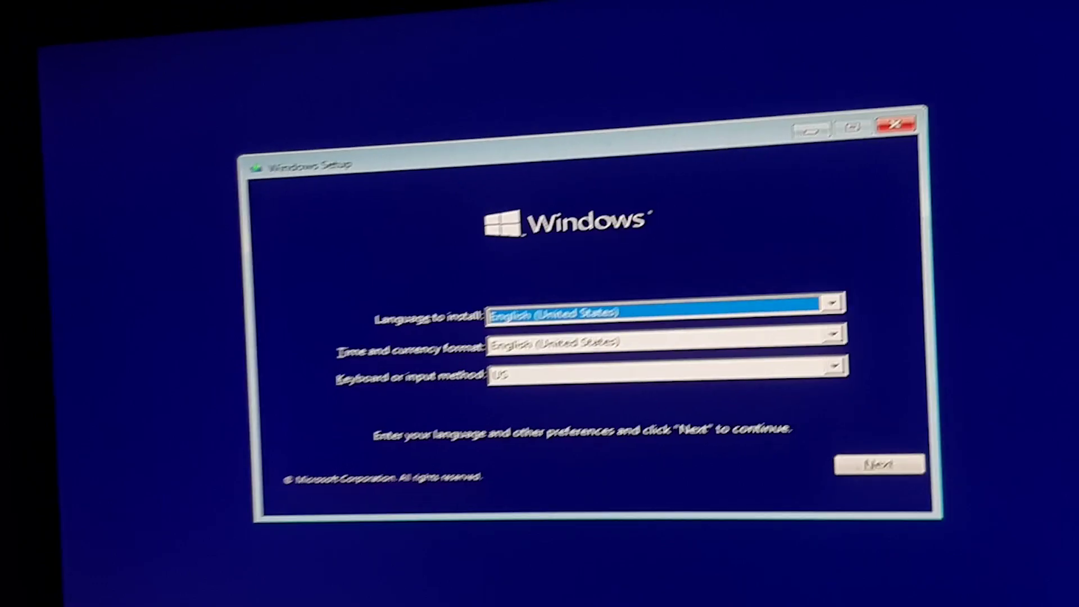
pyautogui.click(849, 466)
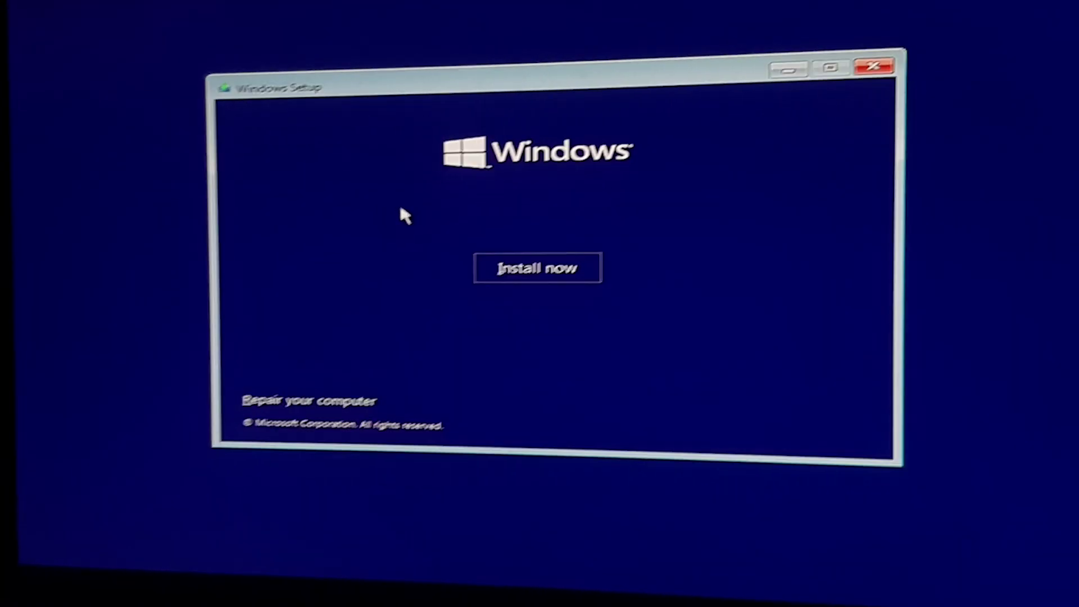
pyautogui.click(556, 264)
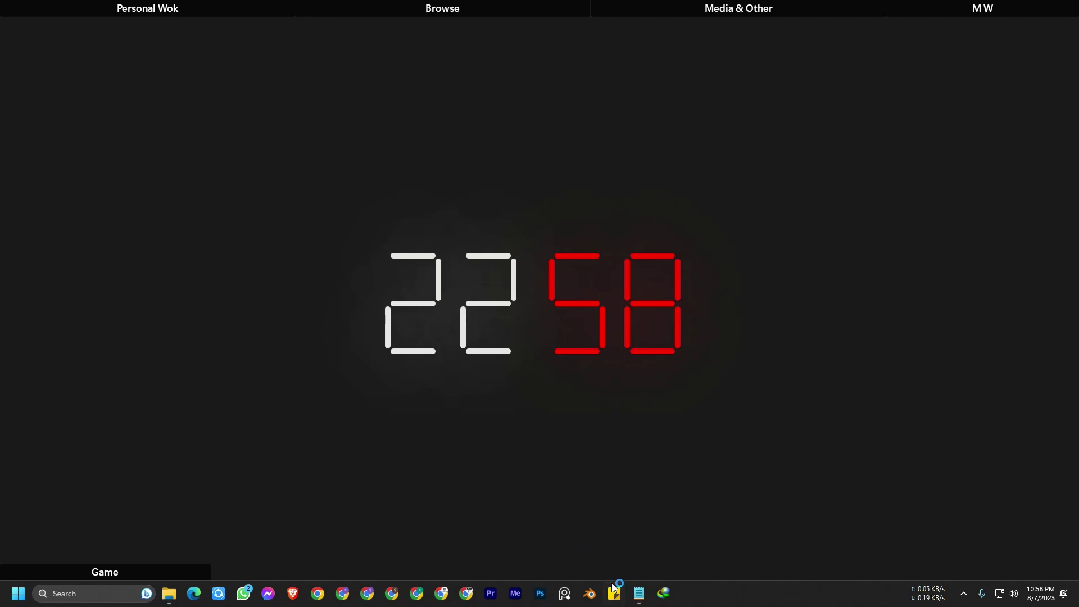
pyautogui.click(640, 592)
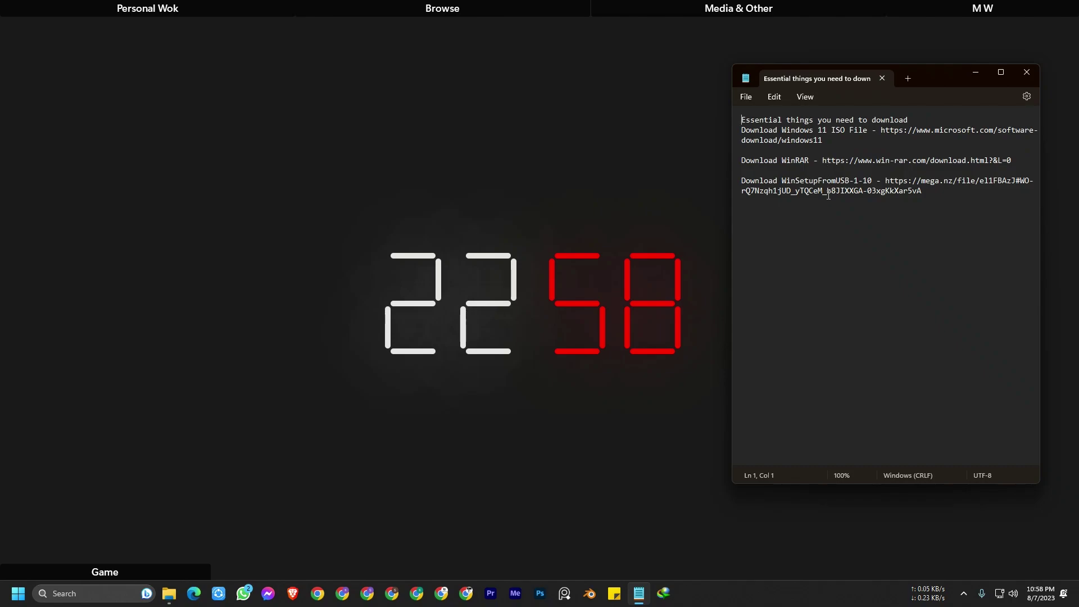
# Highlight the WinSetupFromUSB mega.nz link in the notes and start Google Chrome
pyautogui.moveTo(925, 190); pyautogui.dragTo(886, 181)
pyautogui.hotkey('ctrl', 'c')
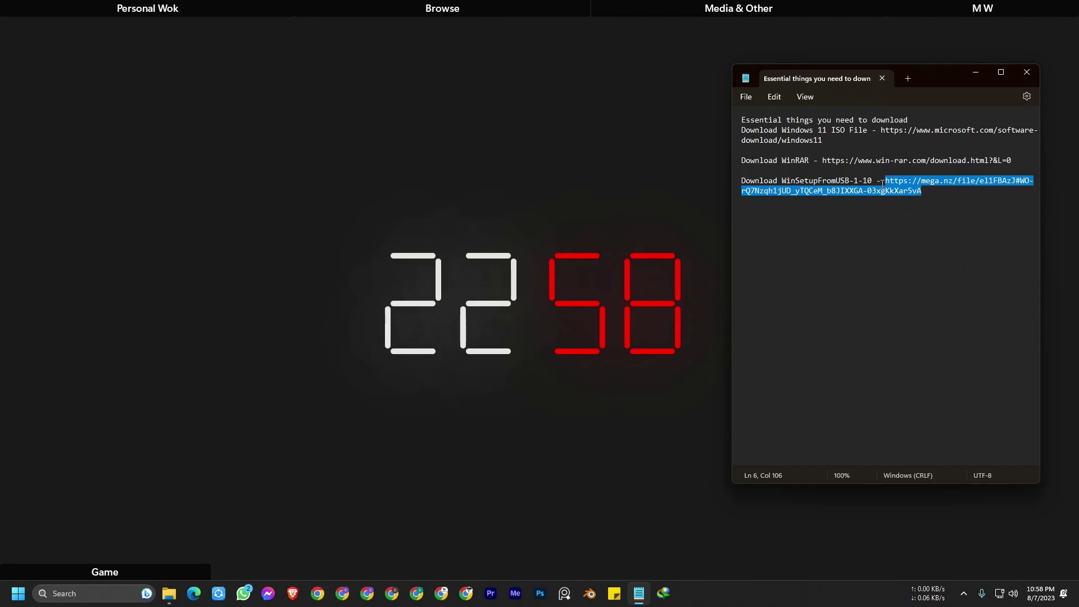
pyautogui.click(327, 591)
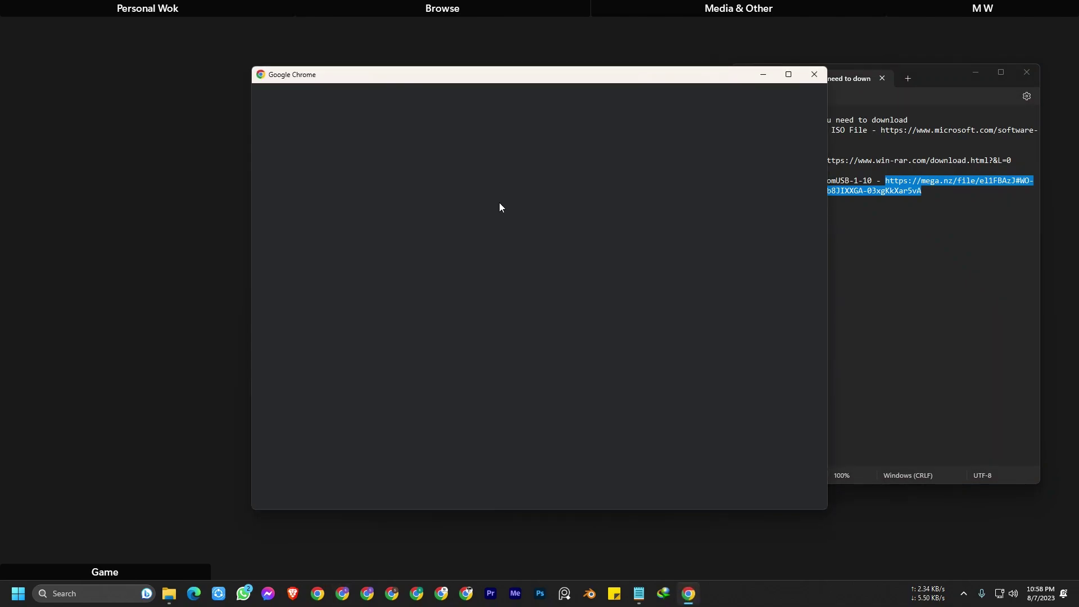
# Load the pasted MEGA link for WinSetupFromUSB-1-10.rar, then check the D: Software Windows folder
pyautogui.click(489, 253)
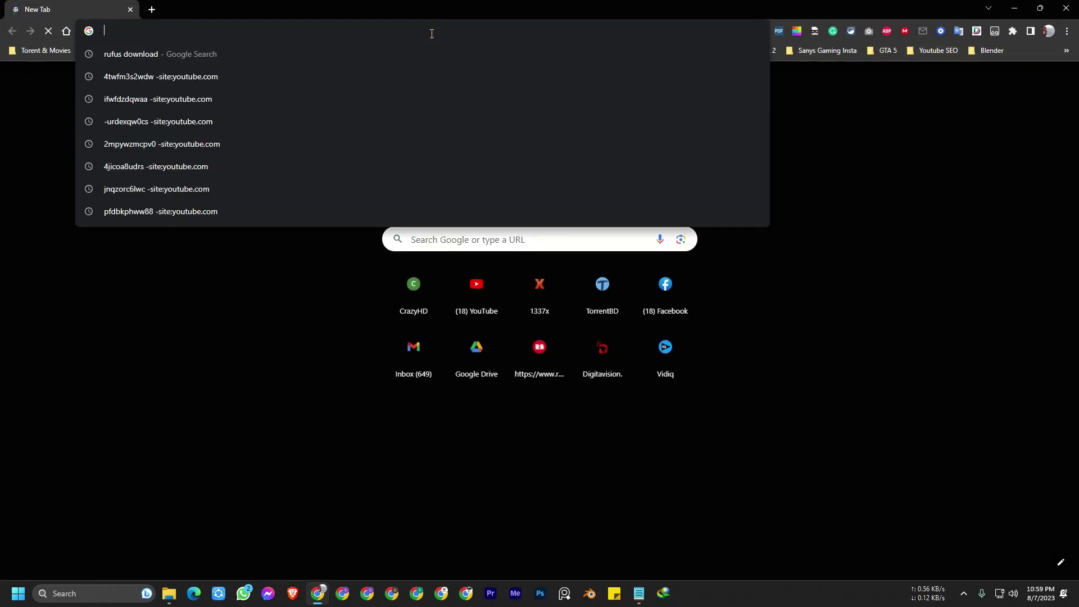
pyautogui.hotkey('ctrl', 'v')
pyautogui.press('Return')
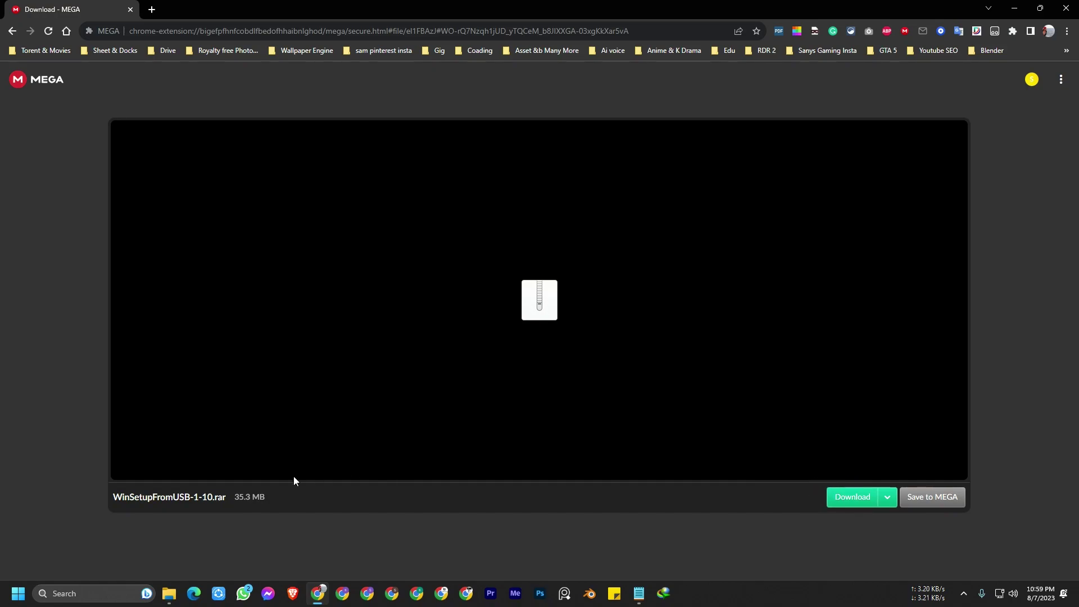
pyautogui.click(168, 594)
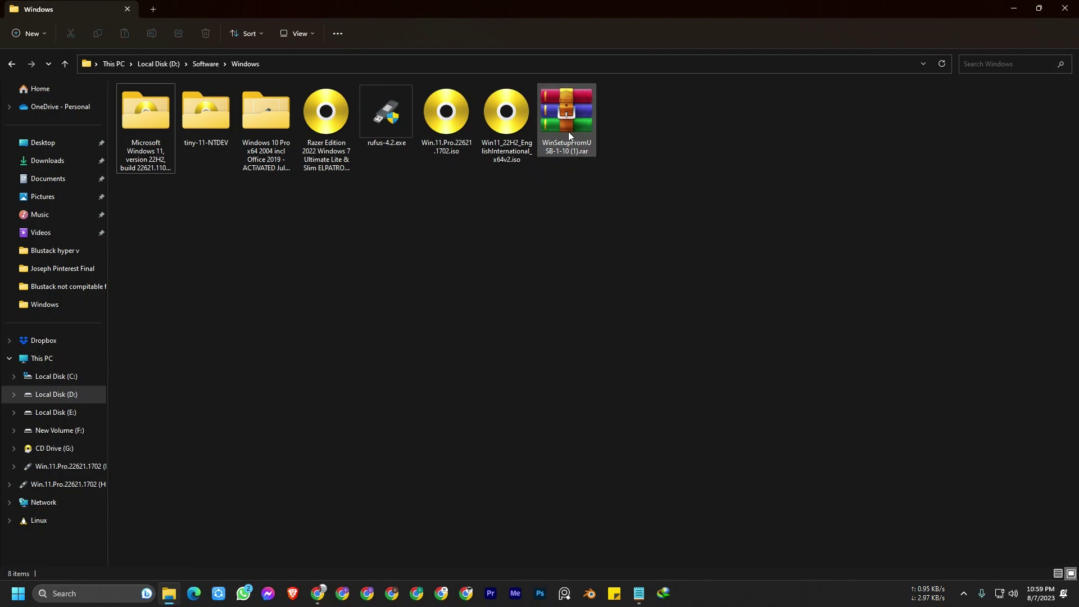
pyautogui.moveTo(566, 119)
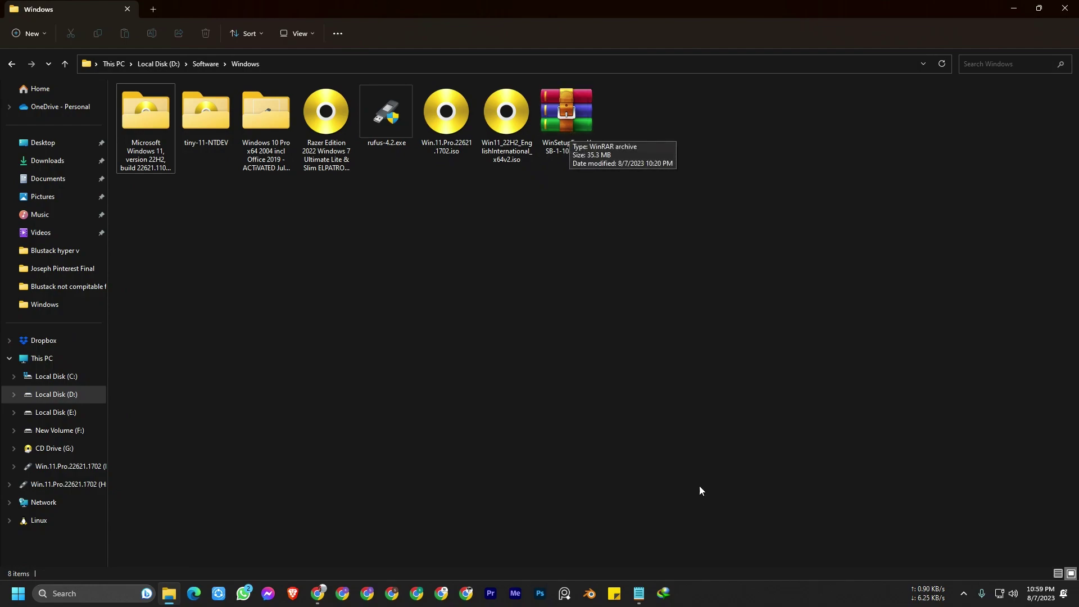
pyautogui.click(646, 593)
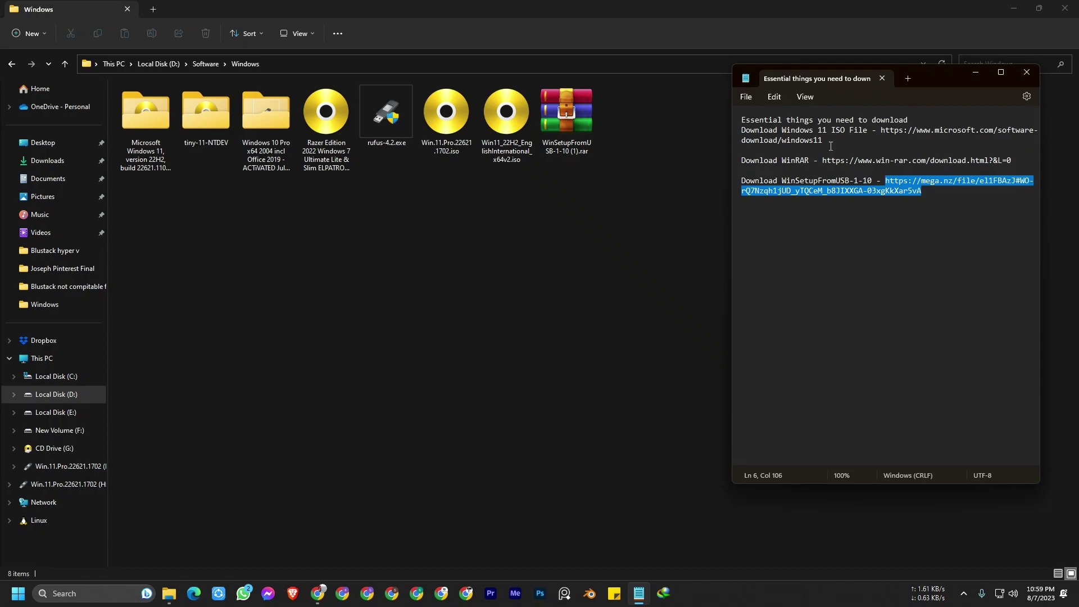
# Select the microsoft.com Windows 11 ISO link in the download notes
pyautogui.moveTo(881, 130); pyautogui.dragTo(826, 141)
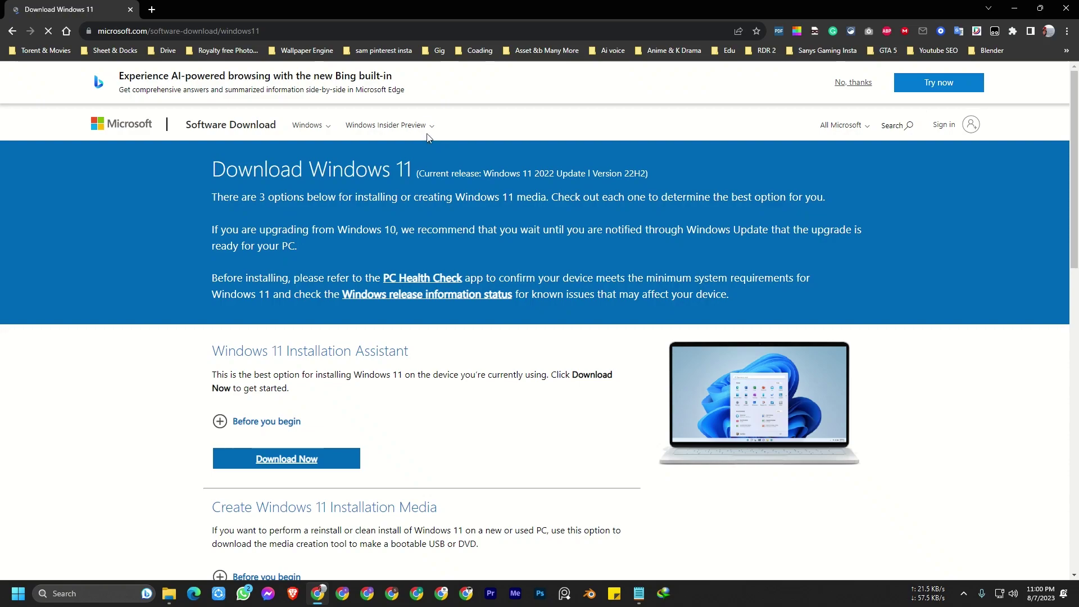
pyautogui.scroll(-3, 365, 361)
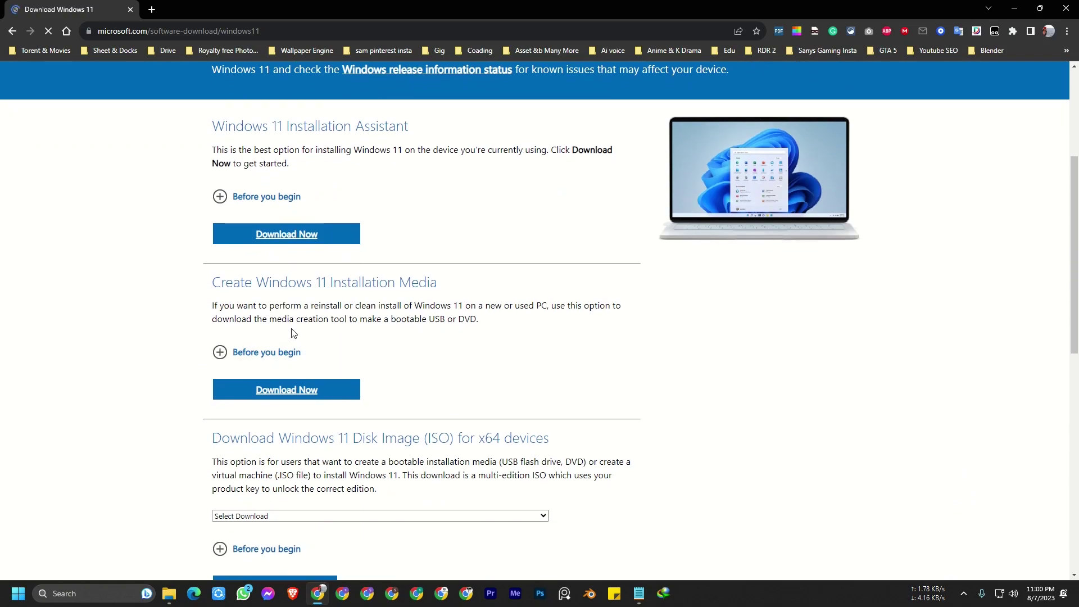
pyautogui.scroll(-2, 392, 322)
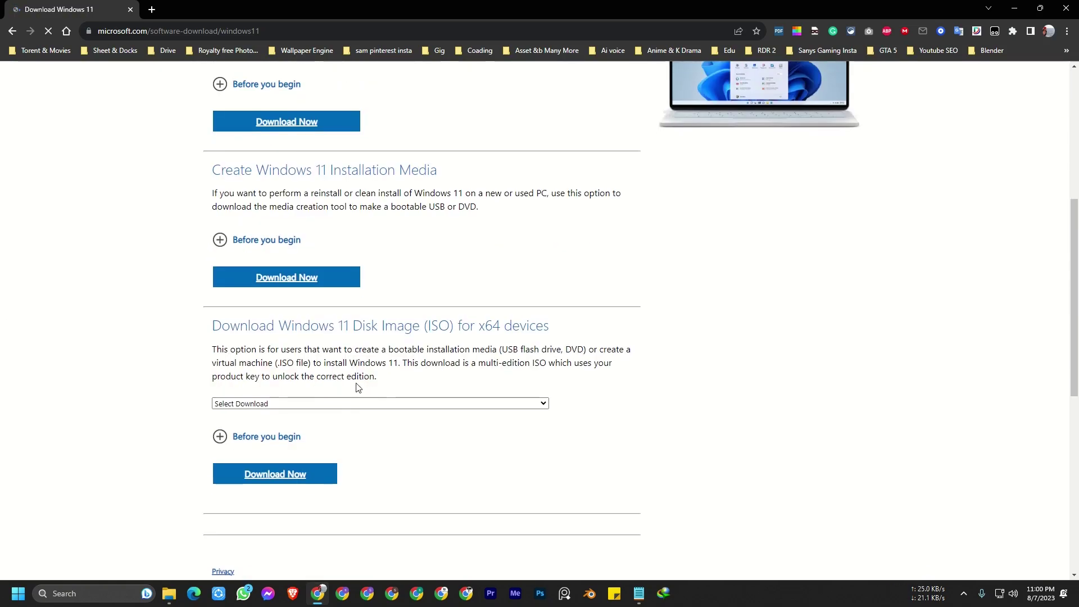
# Request the Windows 11 multi-edition ISO for x64
pyautogui.click(240, 404)
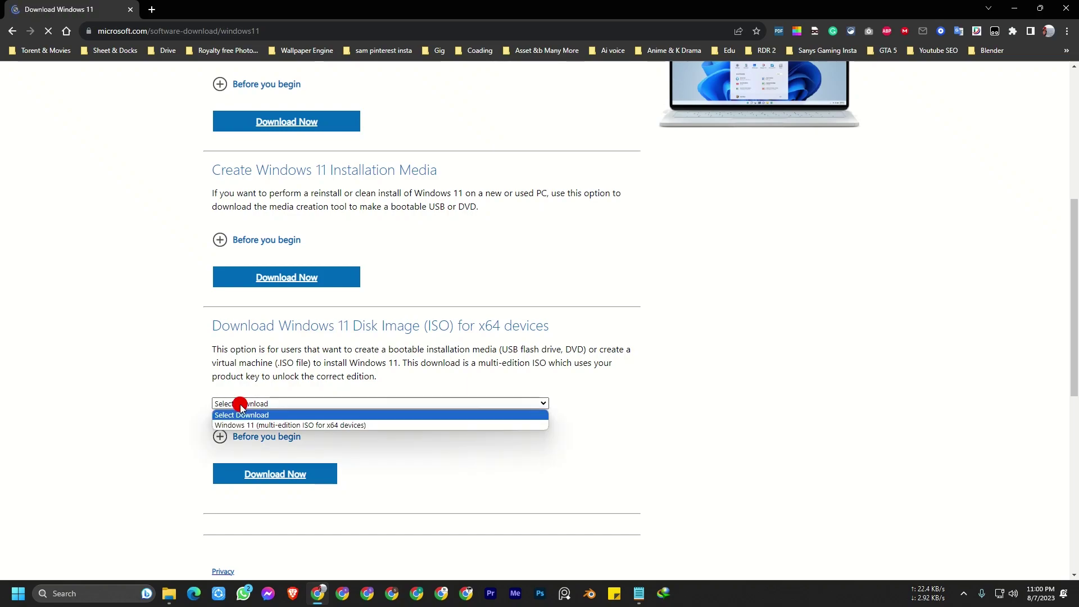
pyautogui.click(262, 425)
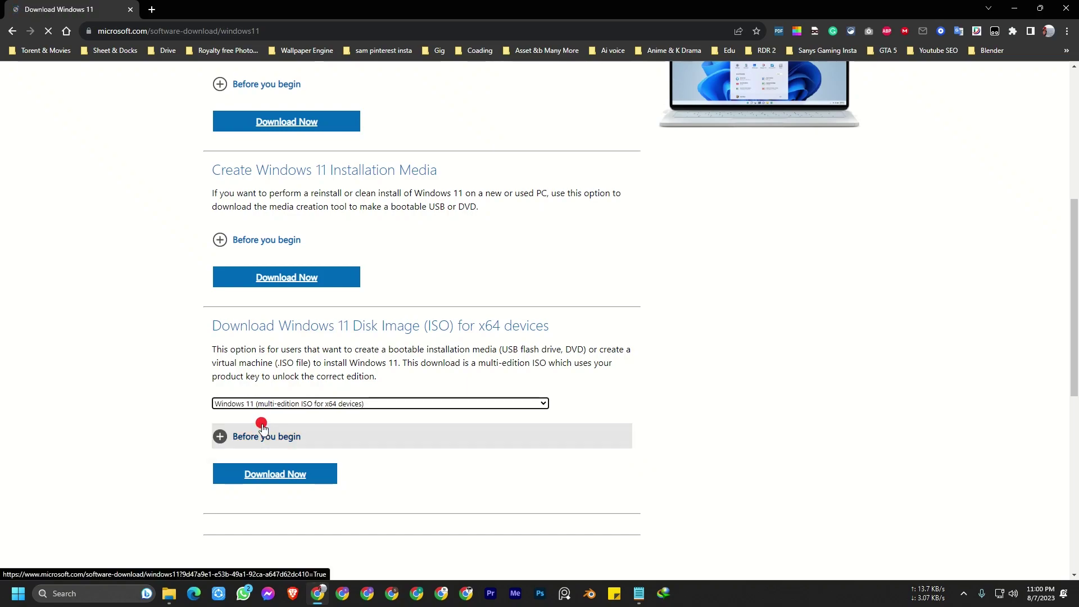
pyautogui.click(275, 474)
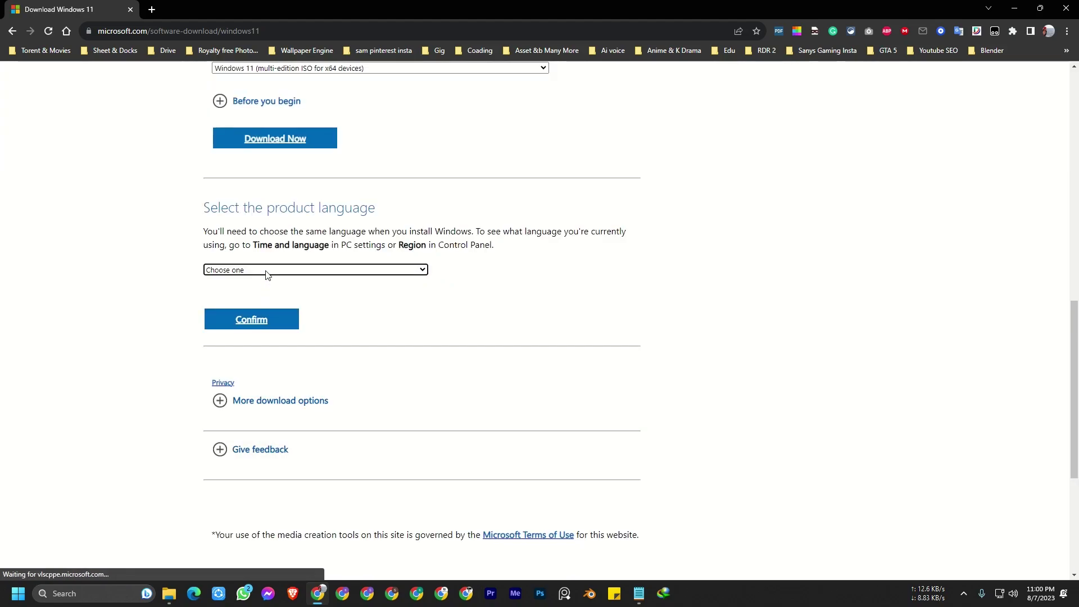
# Confirm English International, start the 64-bit download, and dismiss the download manager prompt
pyautogui.click(266, 270)
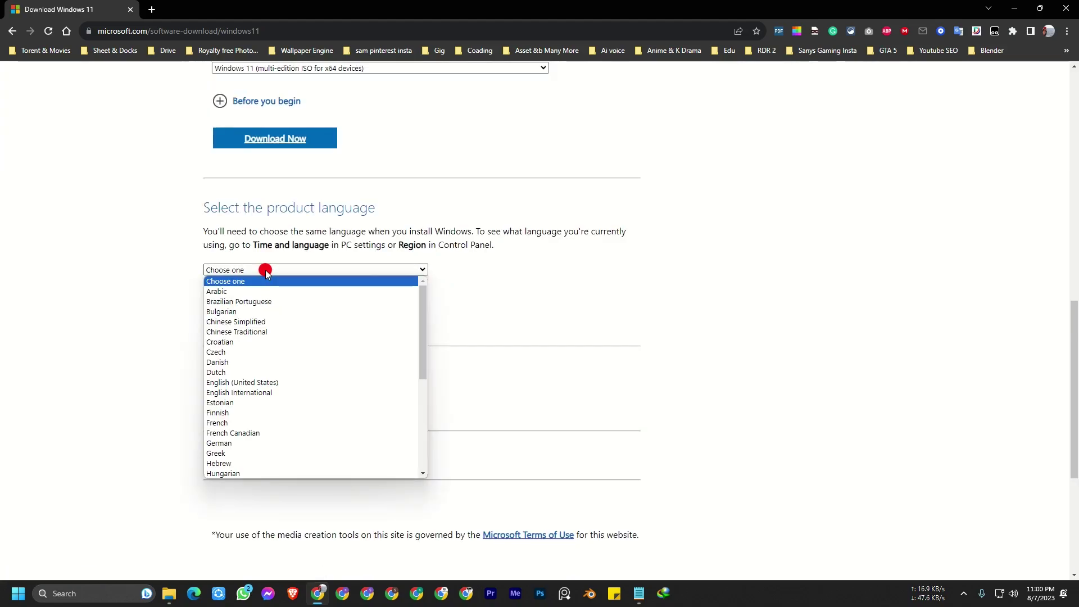
pyautogui.click(287, 393)
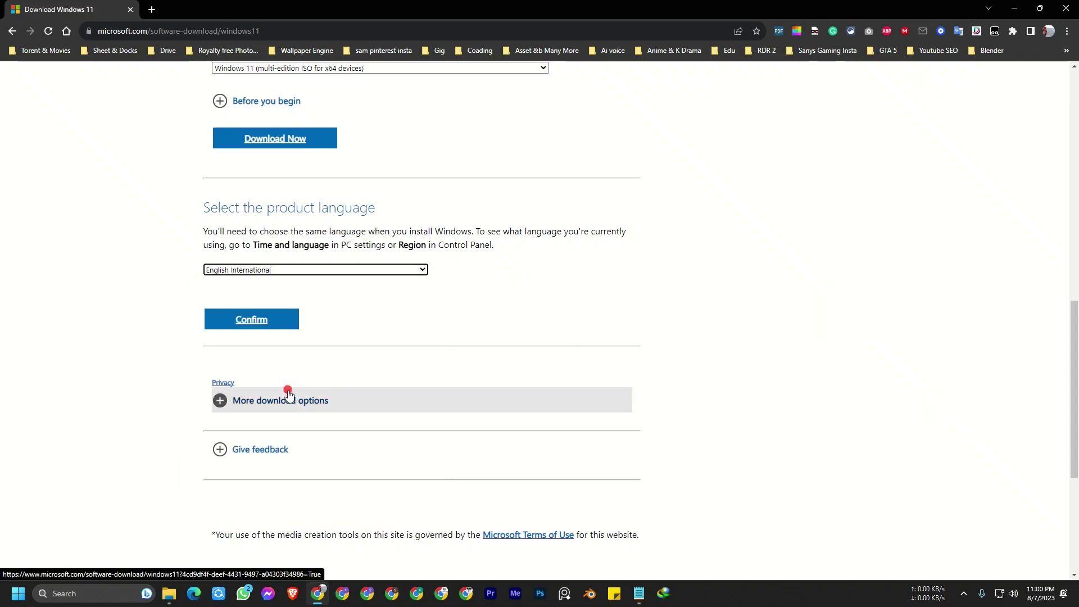
pyautogui.click(261, 319)
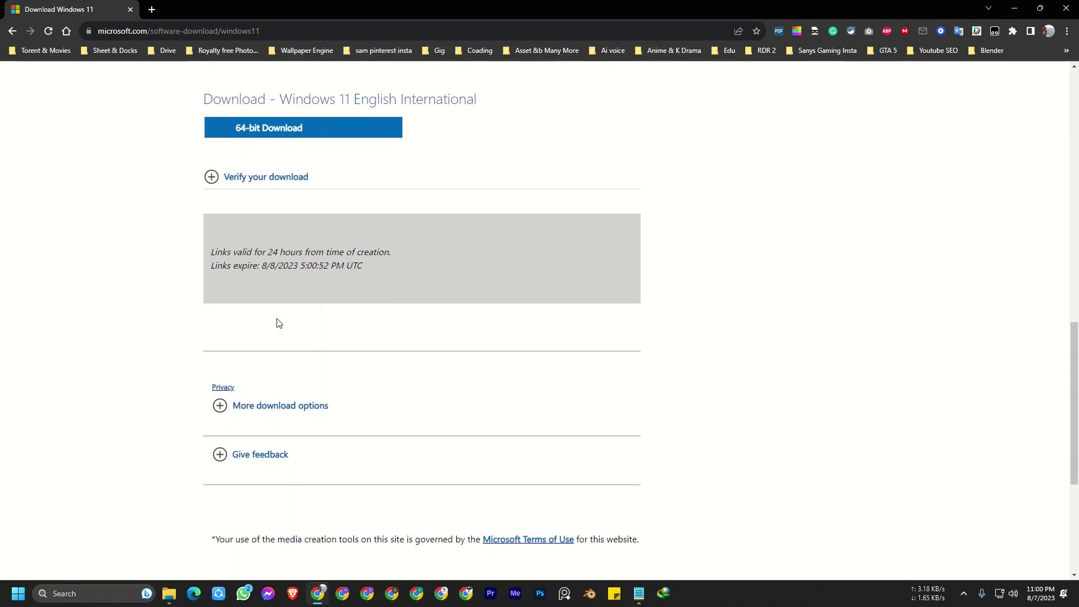
pyautogui.click(322, 127)
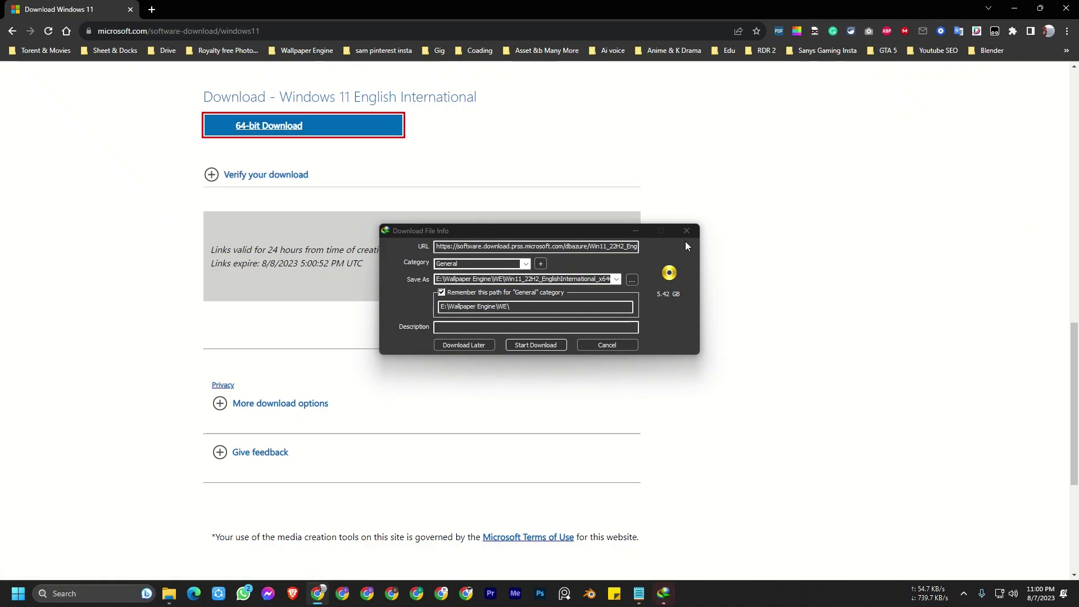
pyautogui.click(692, 233)
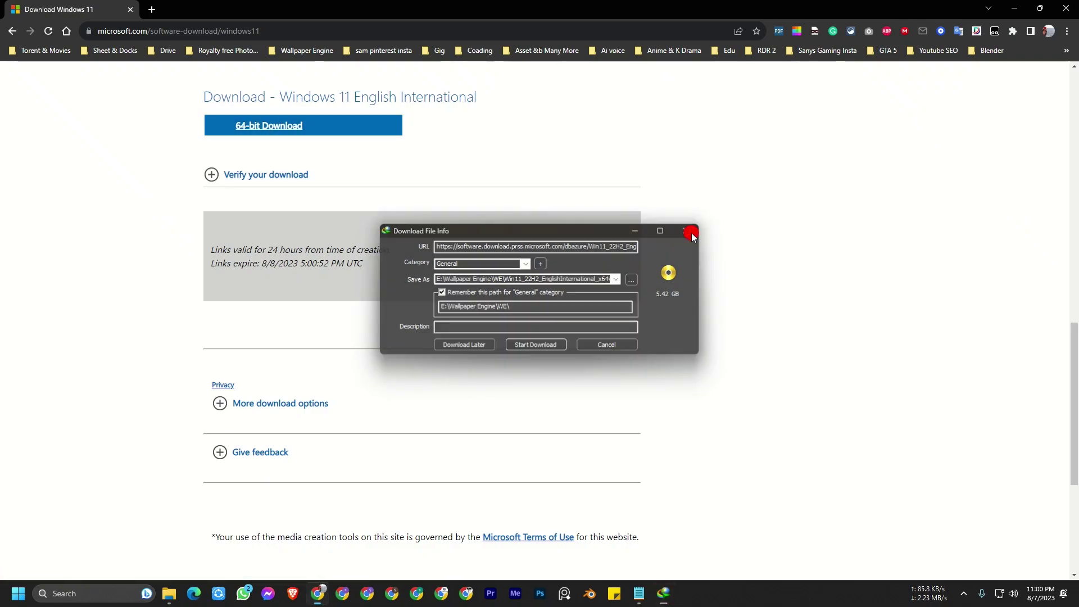
pyautogui.click(170, 593)
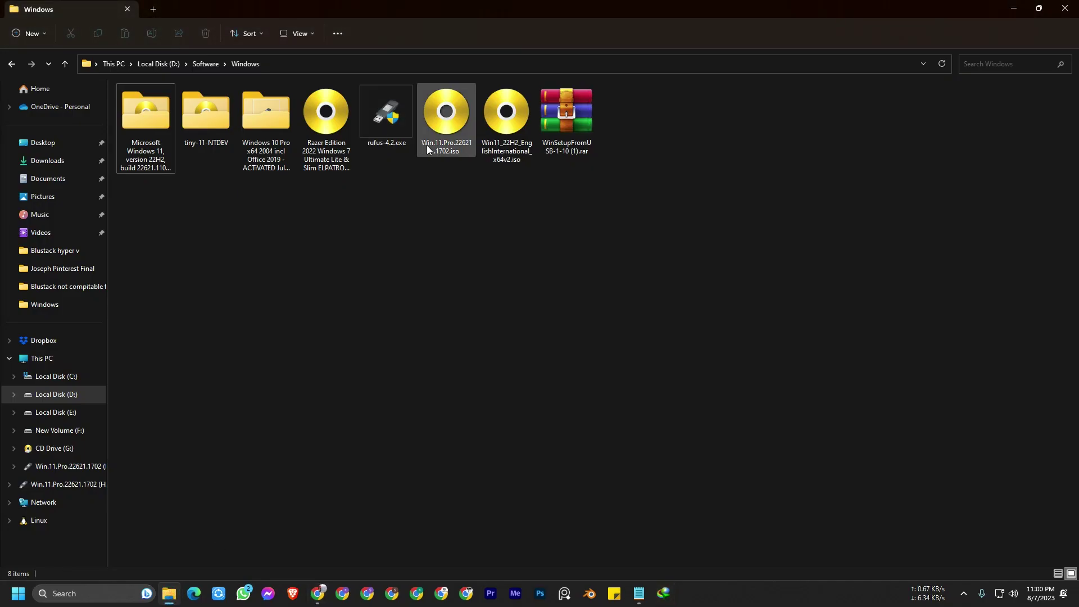
# After checking the ISOs, apply WinRAR's 'Extract to WinSetupFromUSB-1-10 (1)\' to the rar archive
pyautogui.click(437, 130)
pyautogui.press('Right')
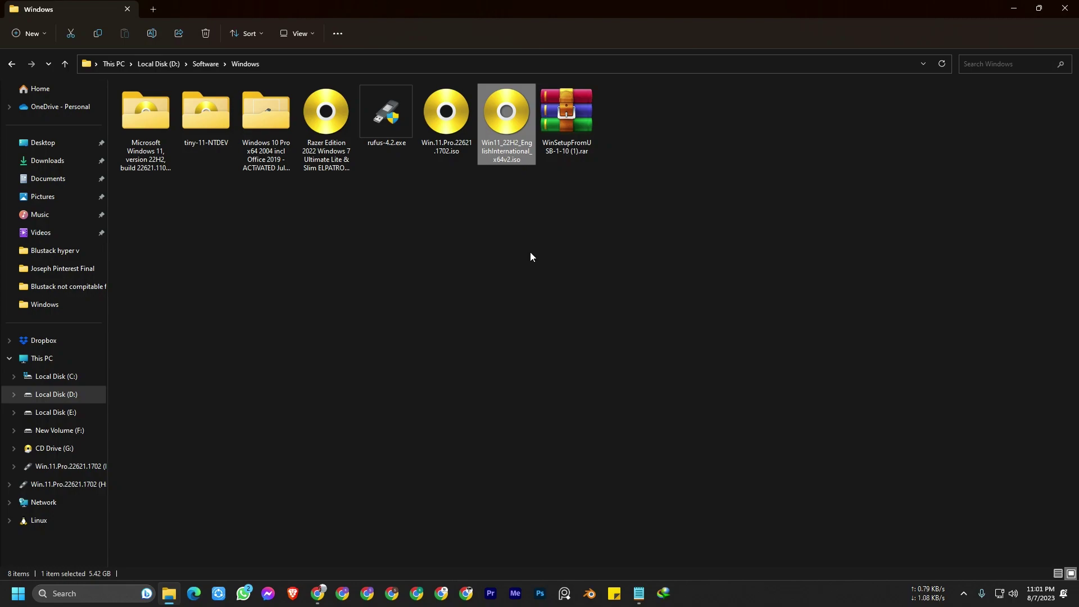
pyautogui.click(572, 127)
pyautogui.rightClick(572, 124)
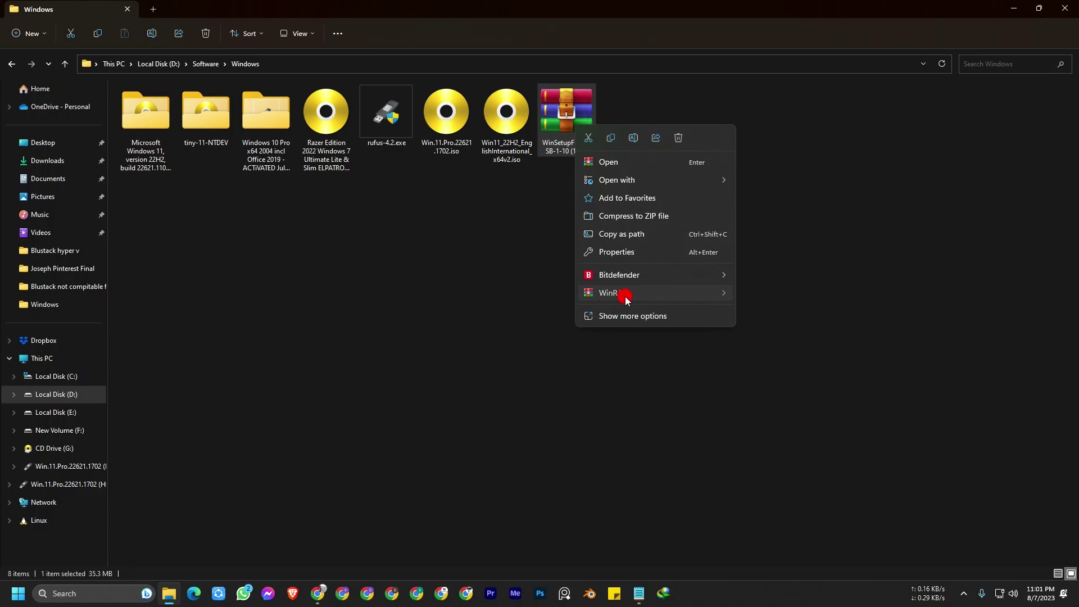
pyautogui.click(624, 295)
pyautogui.click(784, 332)
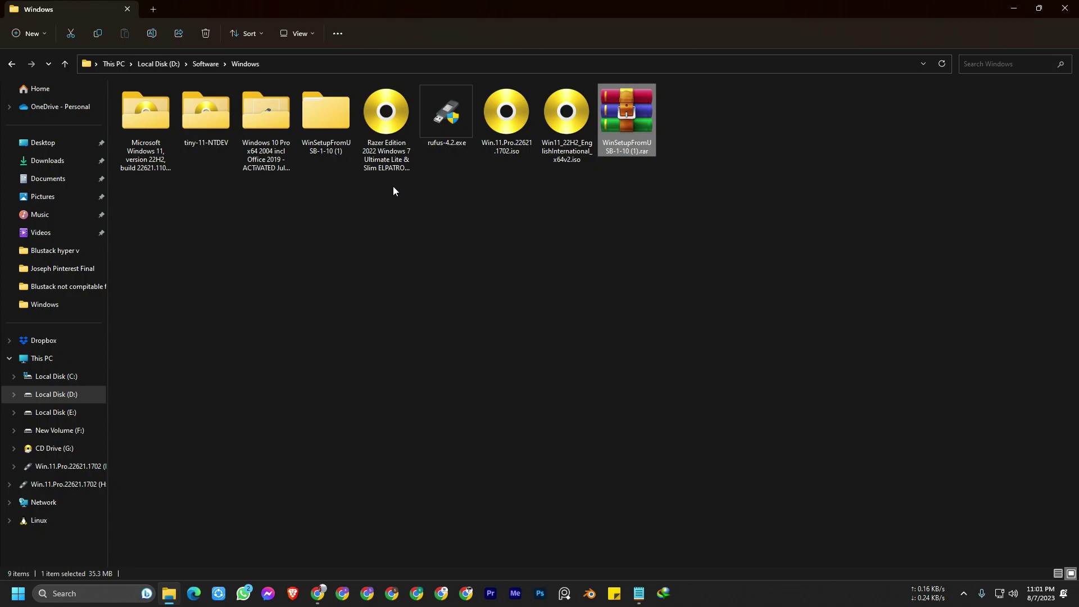
# Open the inner WinSetupFromUSB-1-10 folder in large icons and run WinSetupFromUSB_1-10_x64.exe
pyautogui.doubleClick(336, 143)
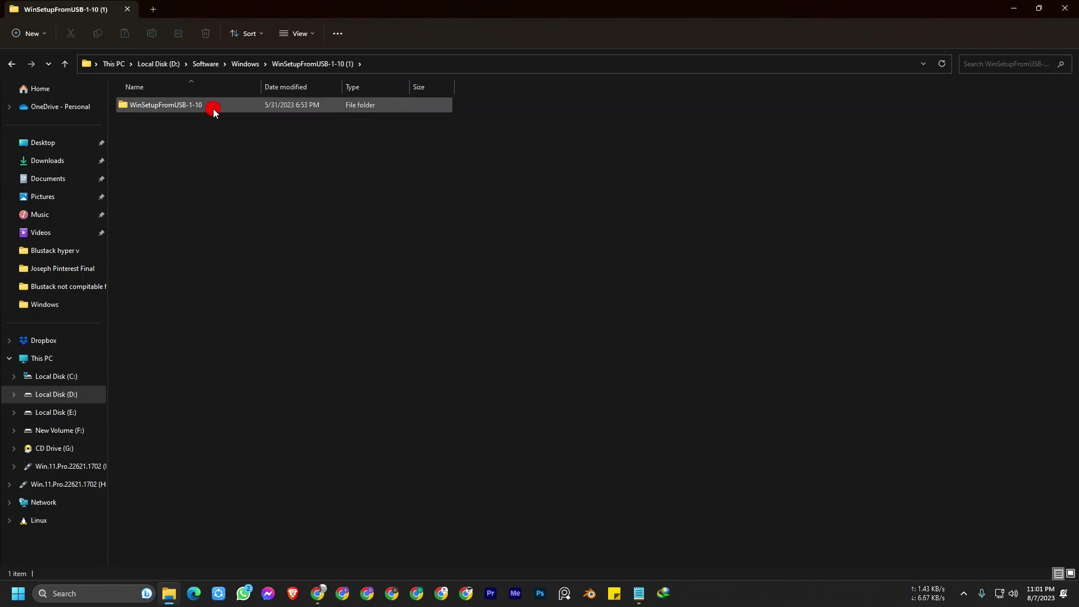
pyautogui.doubleClick(214, 108)
pyautogui.rightClick(354, 209)
pyautogui.moveTo(388, 220)
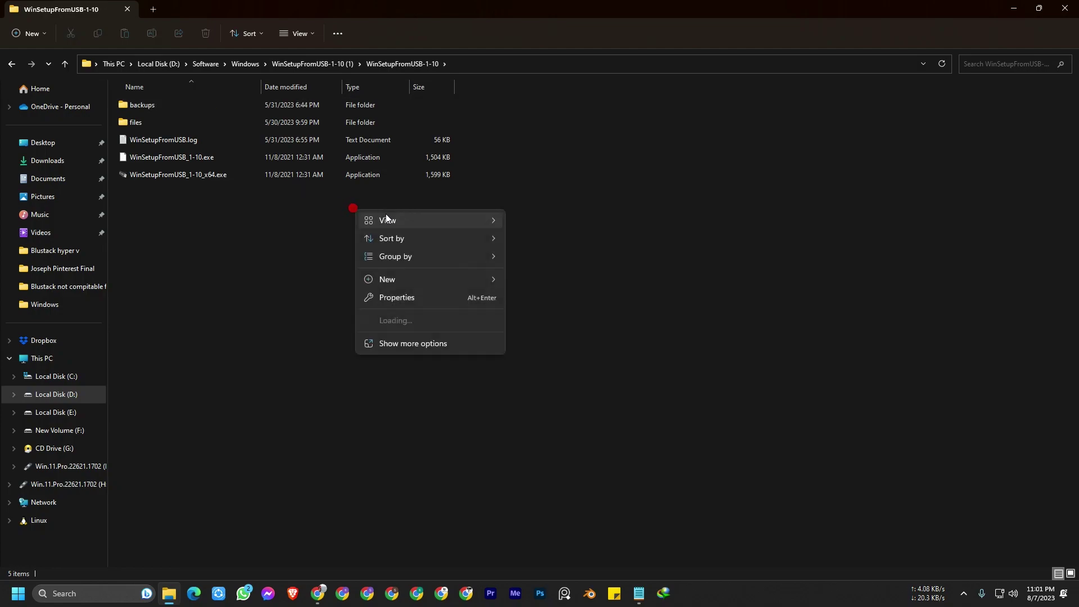
pyautogui.click(536, 233)
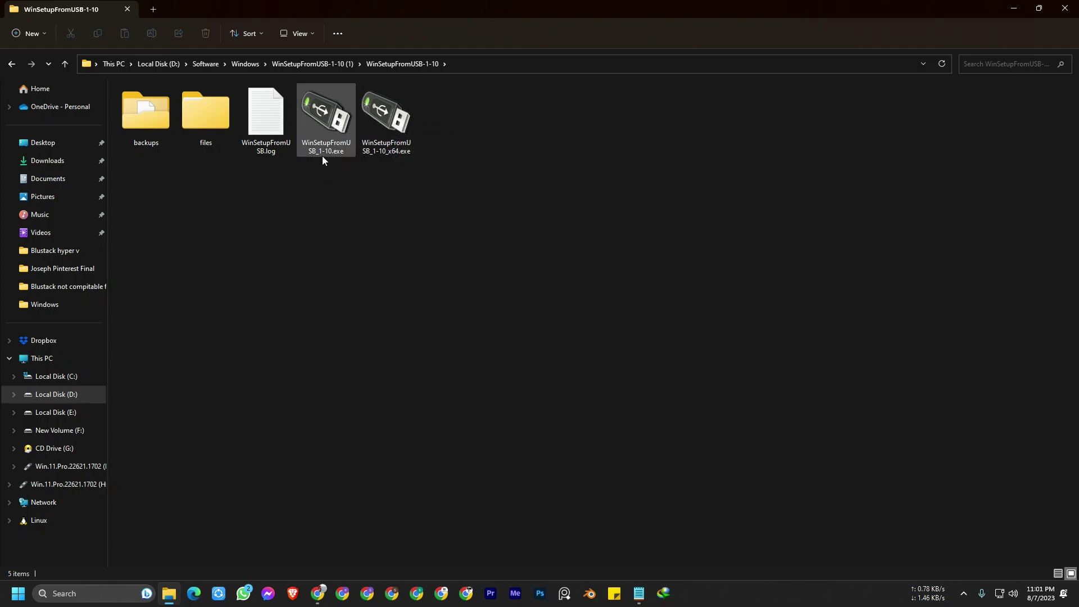
pyautogui.click(400, 143)
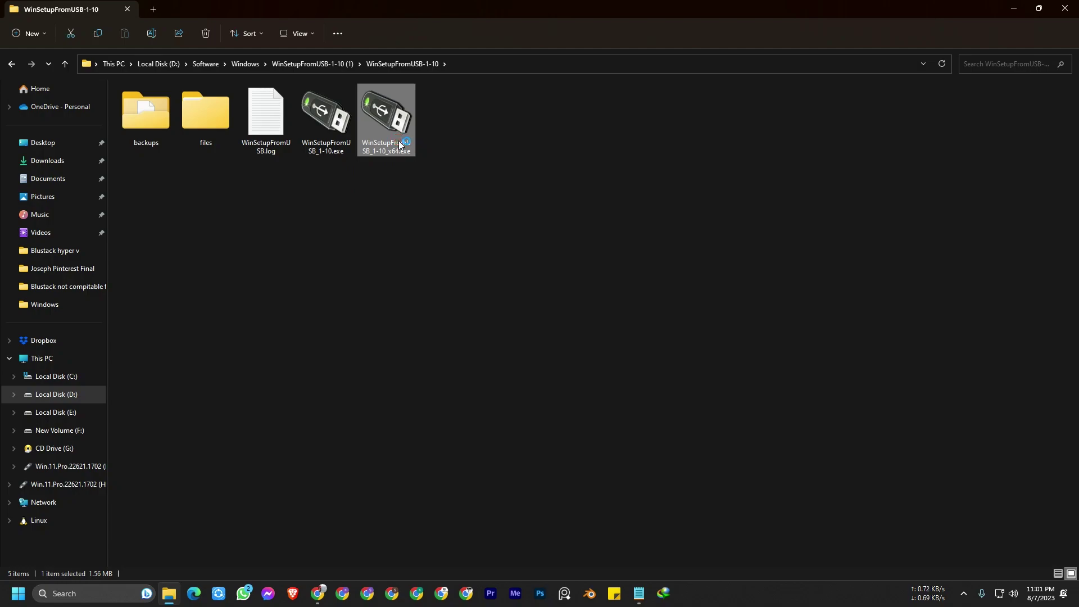
pyautogui.doubleClick(400, 145)
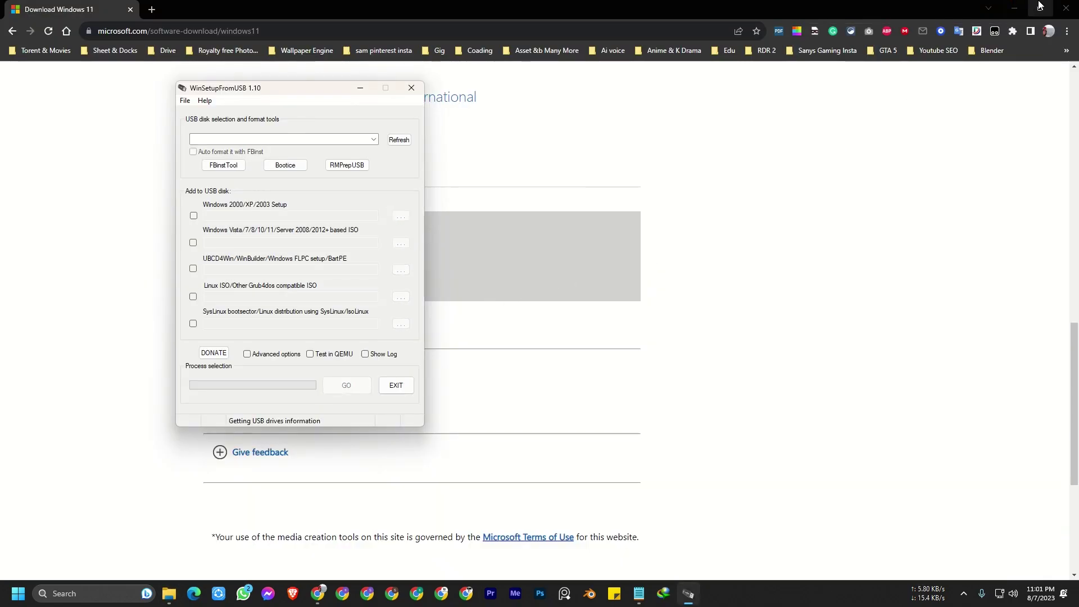
# Tick FBinst auto-format (FAT32) for drive H: and the Windows Vista/7/8/10/11 ISO option
pyautogui.click(1038, 7)
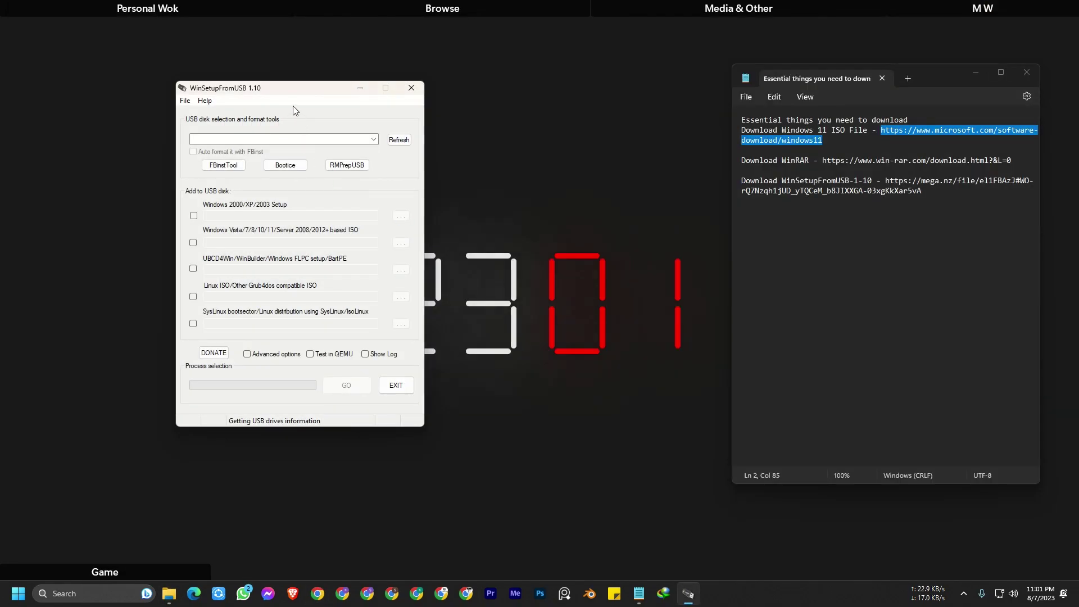
pyautogui.moveTo(284, 91); pyautogui.dragTo(215, 74)
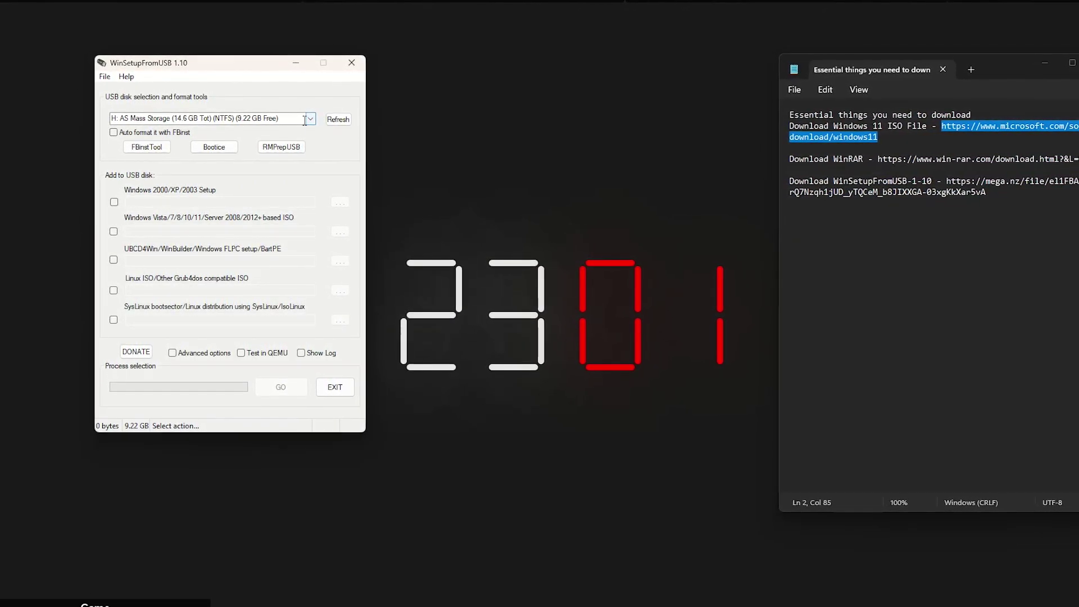
pyautogui.click(111, 132)
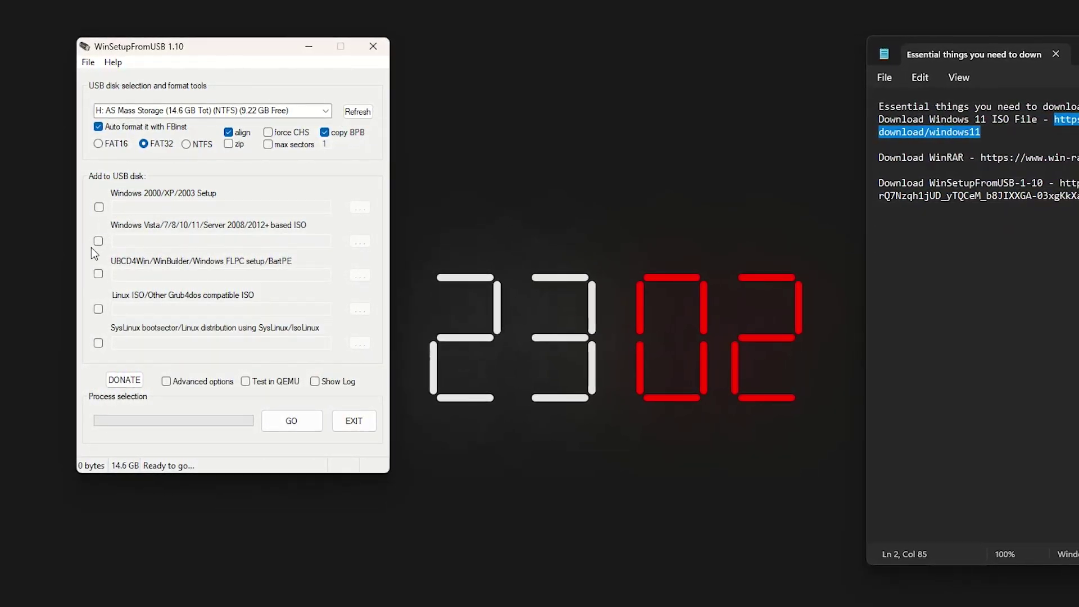
pyautogui.click(99, 242)
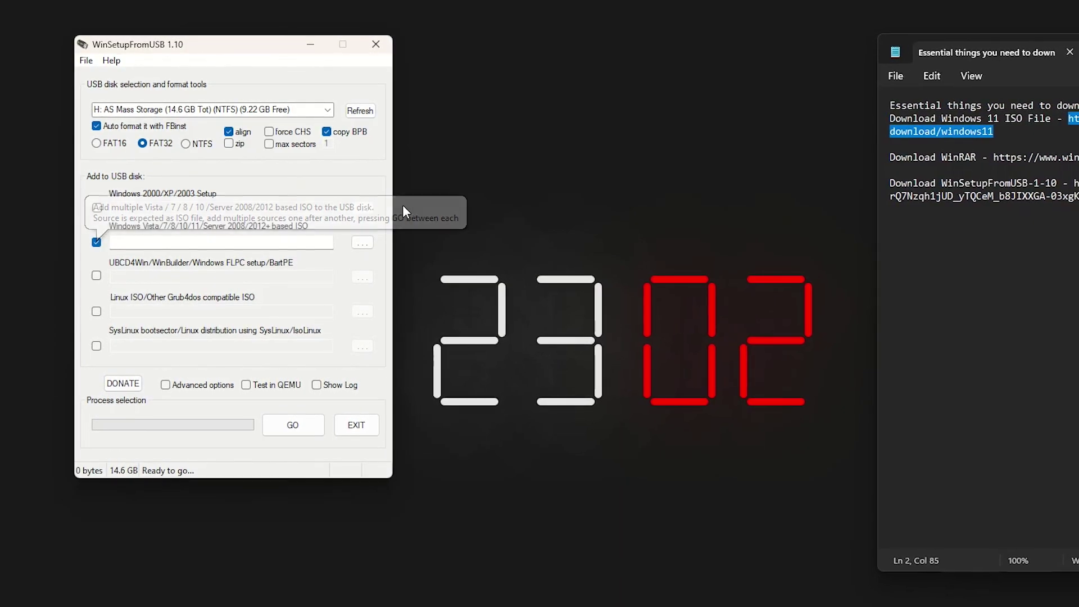
# Load D:\Software\Windows\Win.11.Pro.22621.1702.iso as the Windows Vista–11 source
pyautogui.click(370, 243)
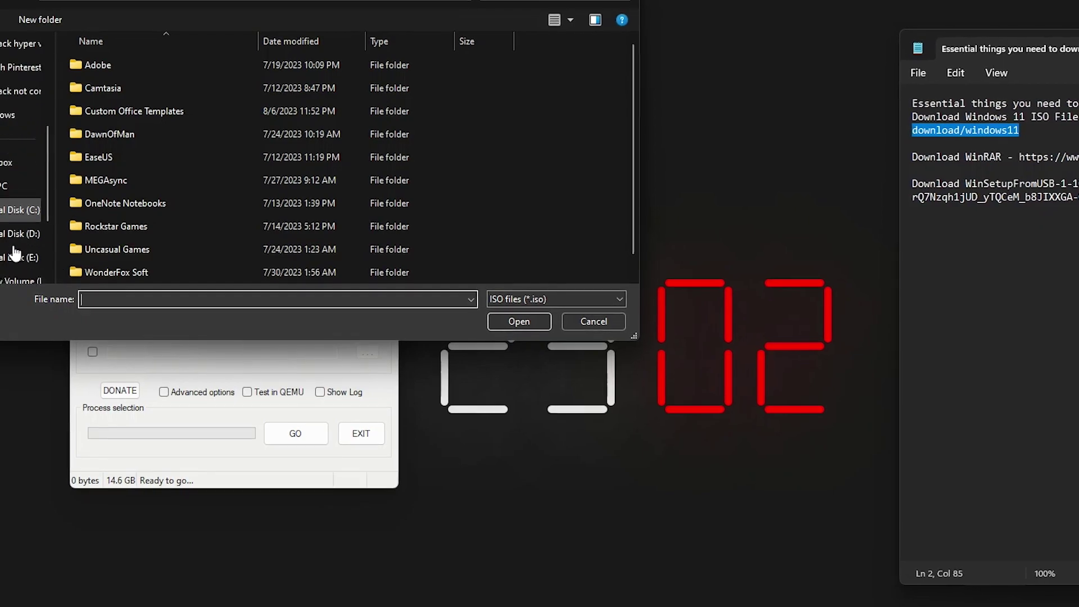
pyautogui.click(13, 193)
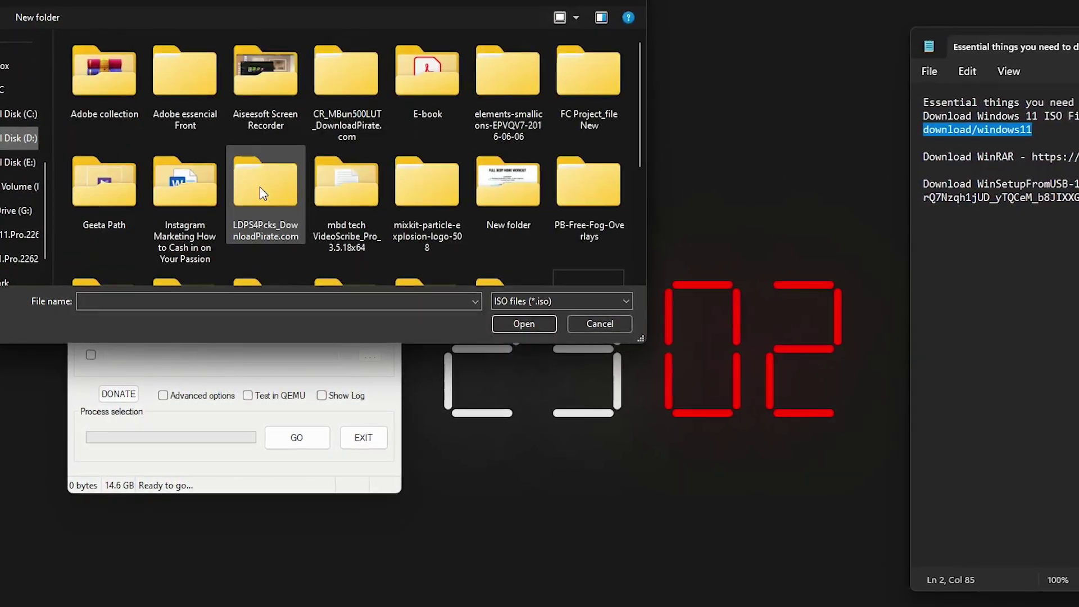
pyautogui.doubleClick(590, 227)
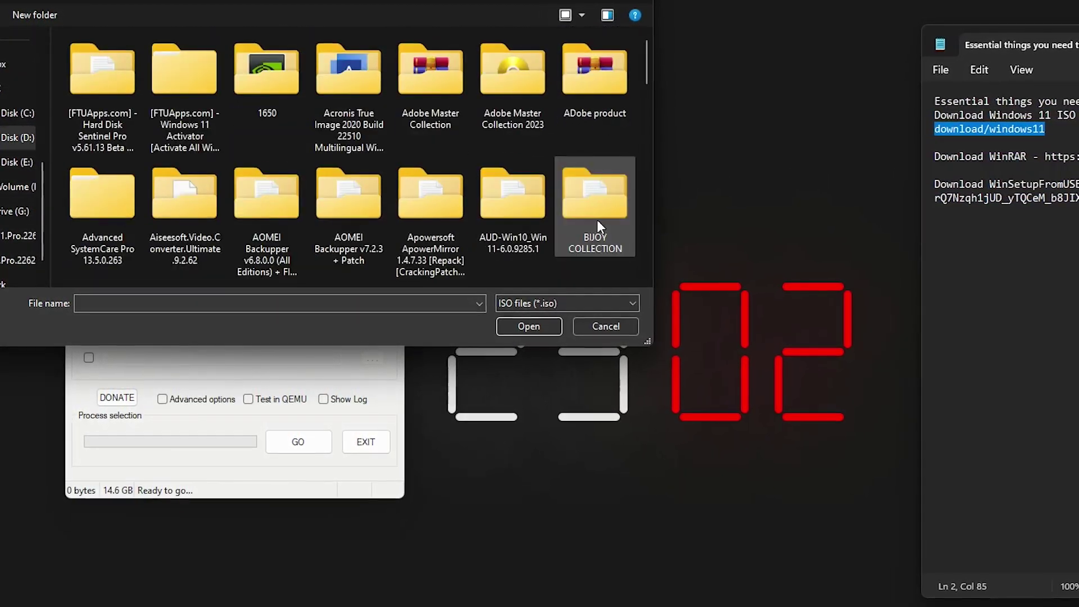
pyautogui.scroll(-3, 421, 207)
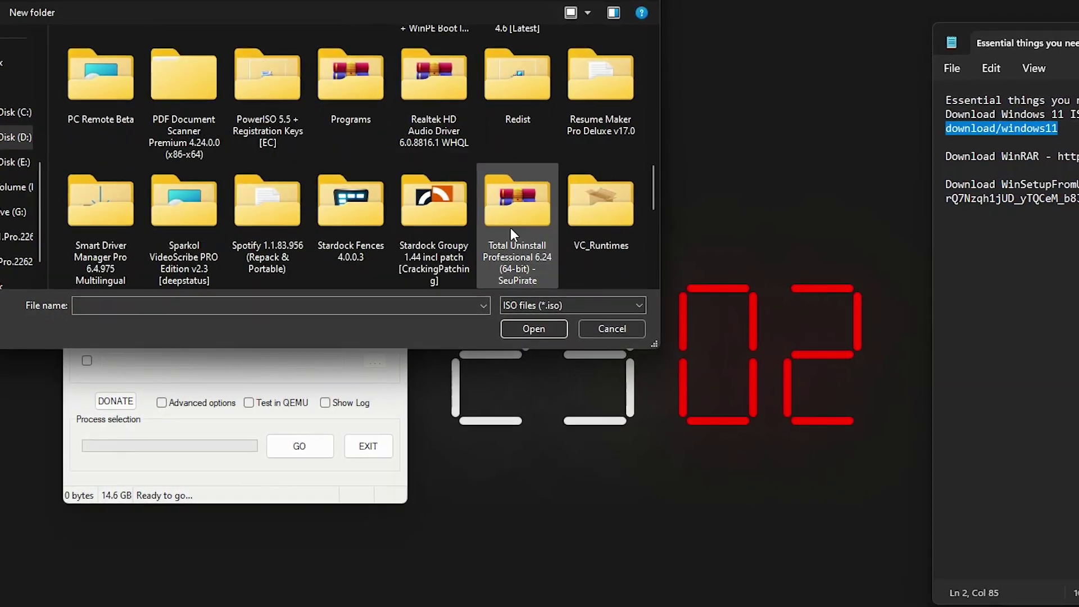
pyautogui.scroll(-3, 381, 248)
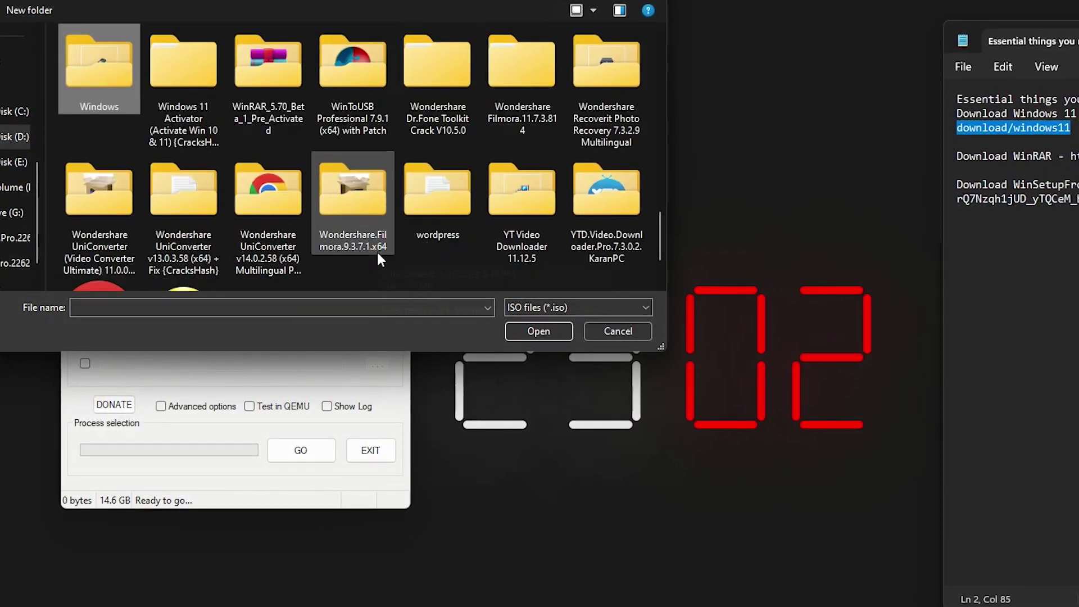
pyautogui.doubleClick(96, 81)
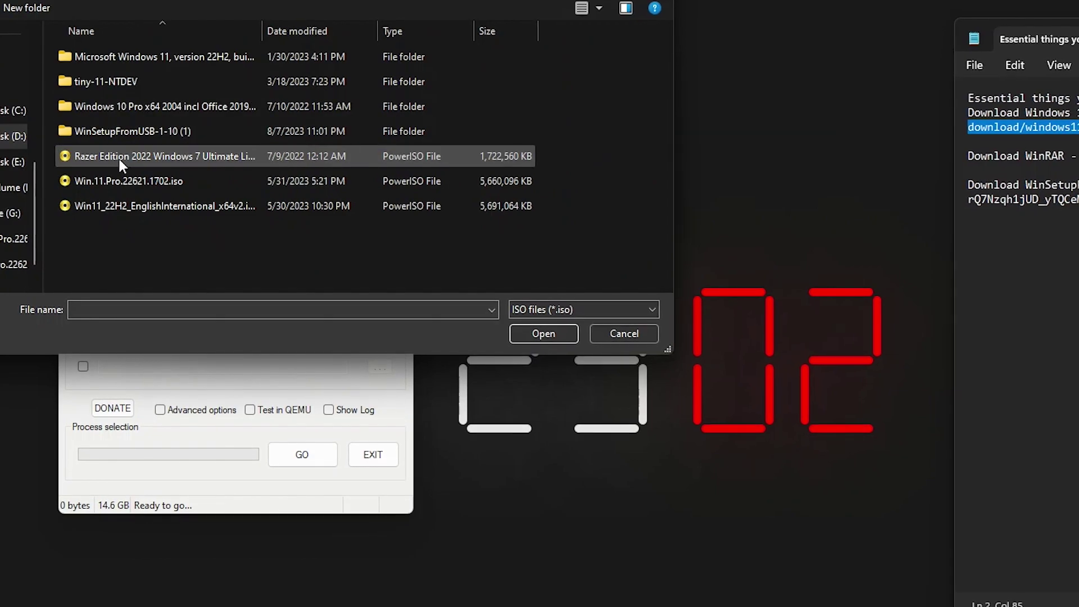
pyautogui.doubleClick(128, 180)
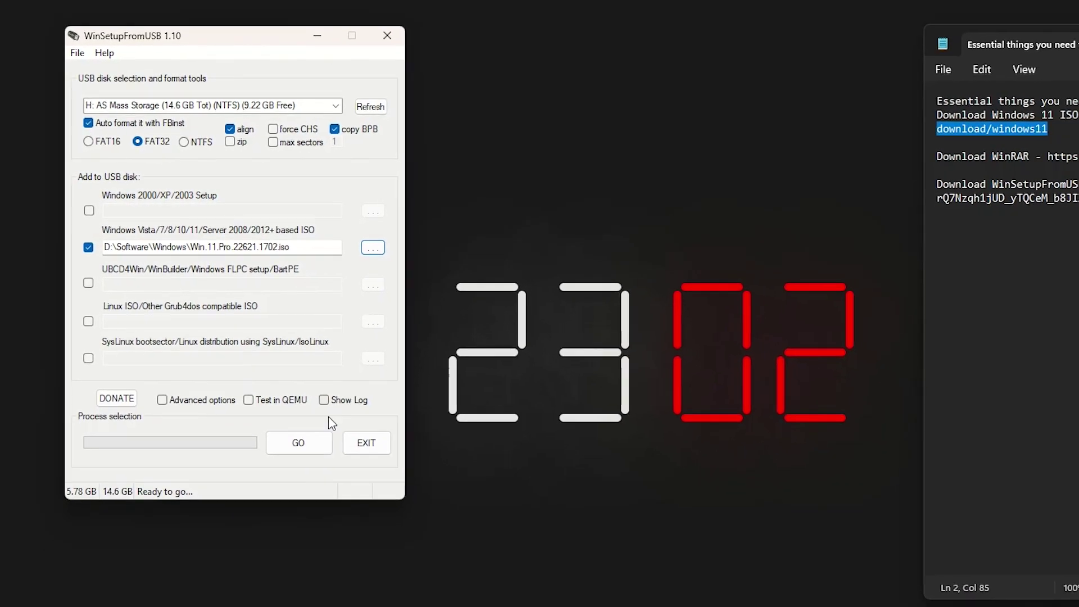
# Start the USB build and confirm both erase and reformat warnings
pyautogui.click(308, 435)
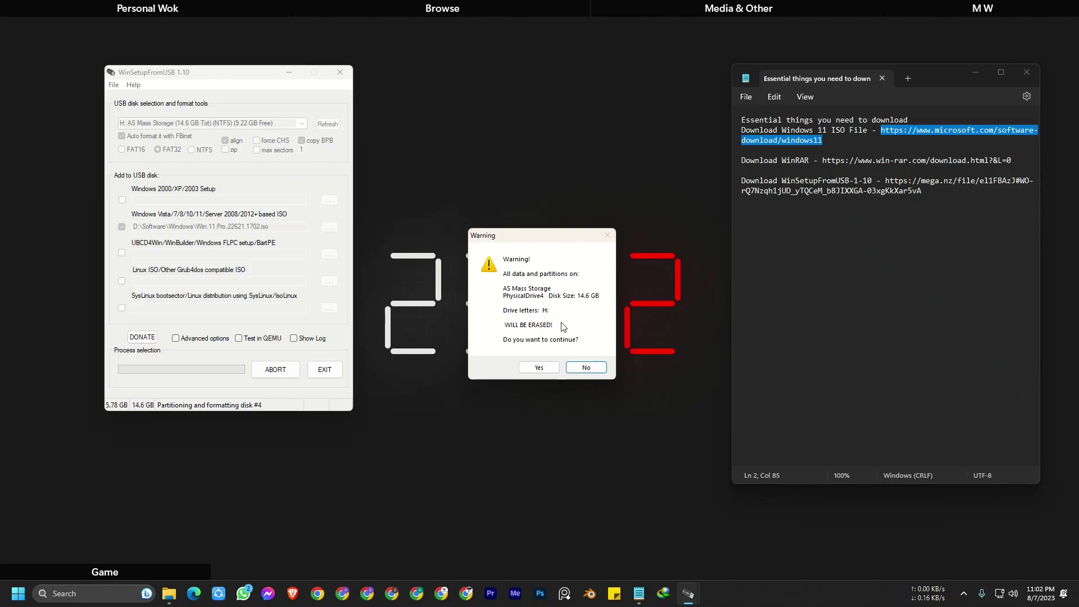
pyautogui.click(538, 368)
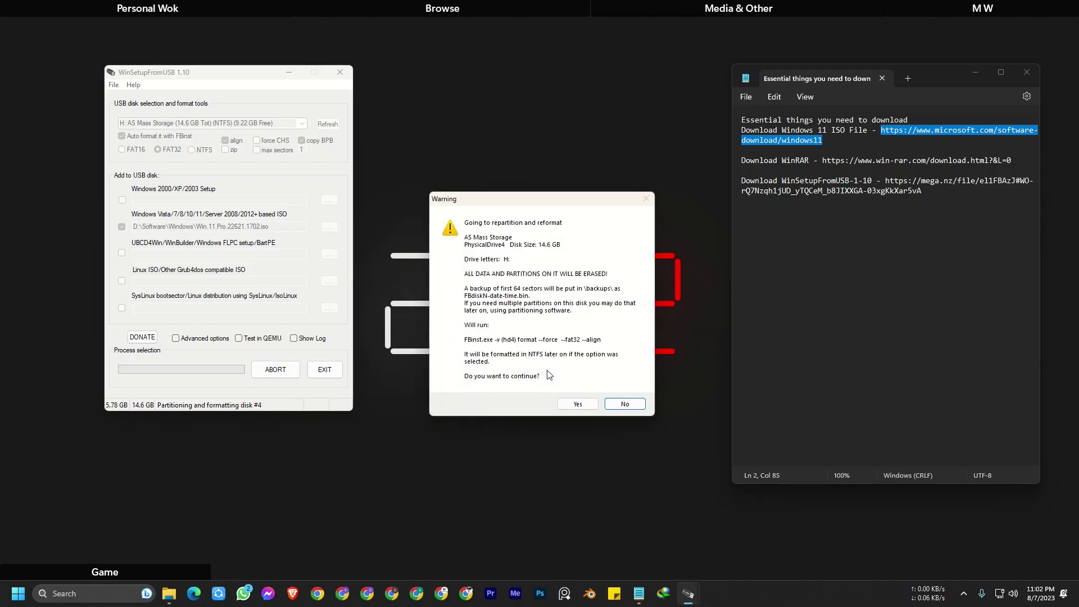
pyautogui.click(578, 404)
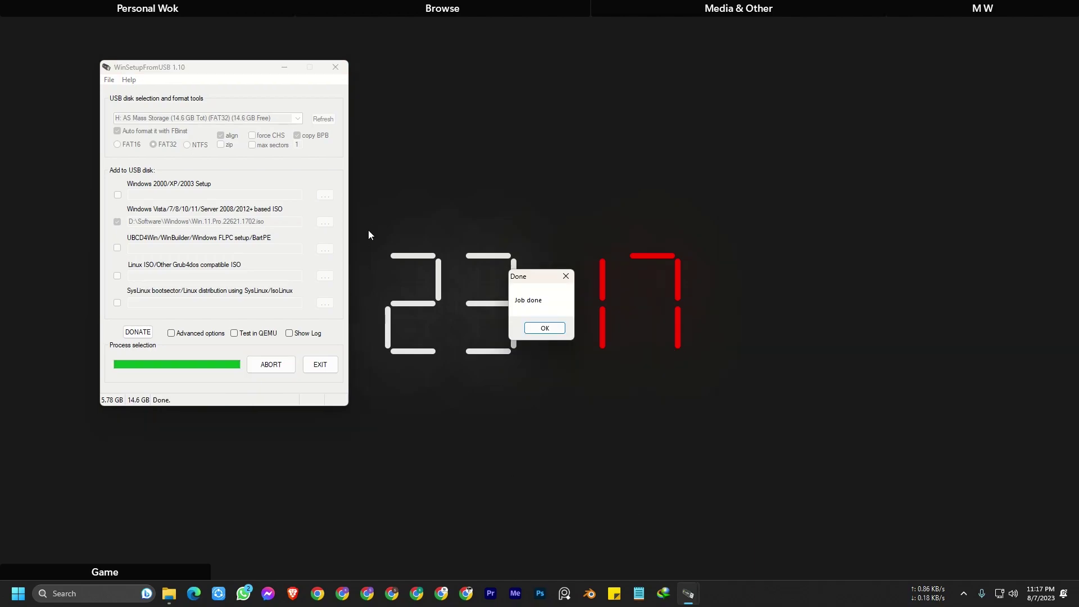
# Acknowledge the 'Job done' message and exit WinSetupFromUSB
pyautogui.moveTo(535, 277); pyautogui.dragTo(472, 186)
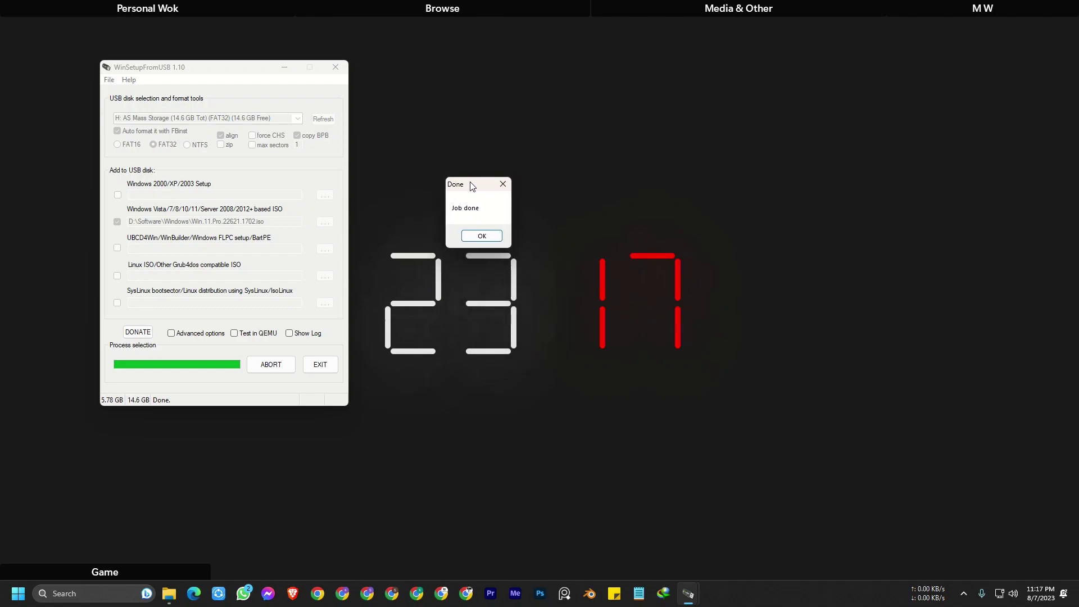
pyautogui.moveTo(468, 186); pyautogui.dragTo(416, 144)
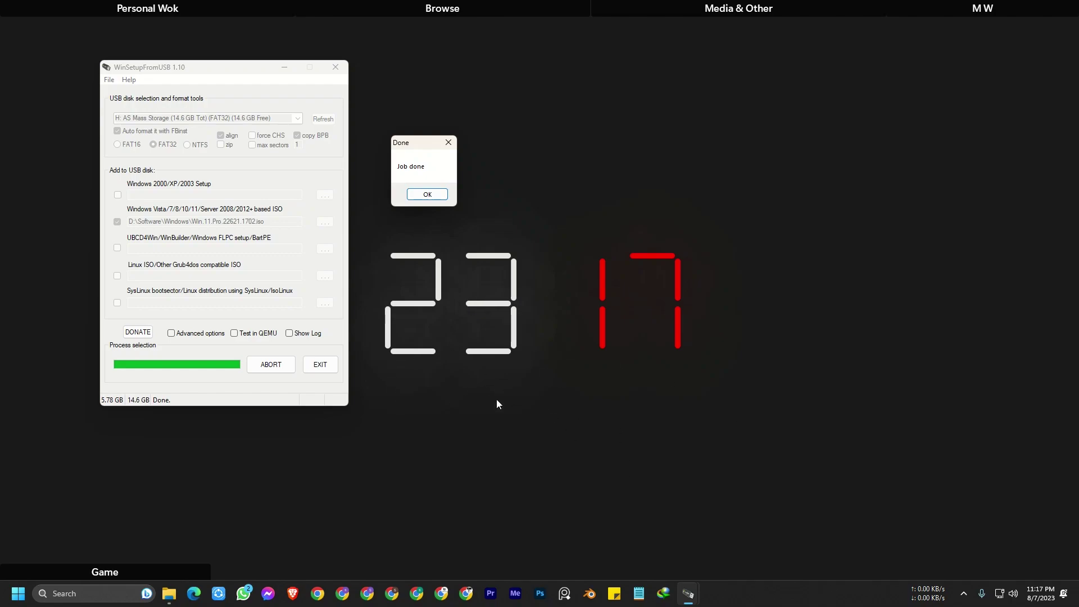
pyautogui.click(468, 206)
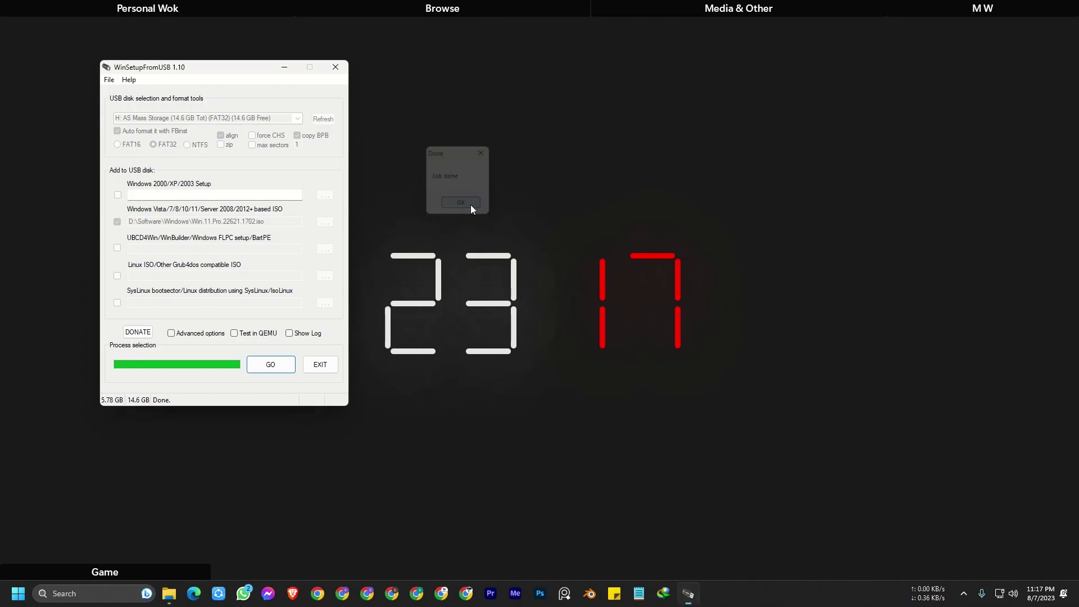
pyautogui.click(321, 365)
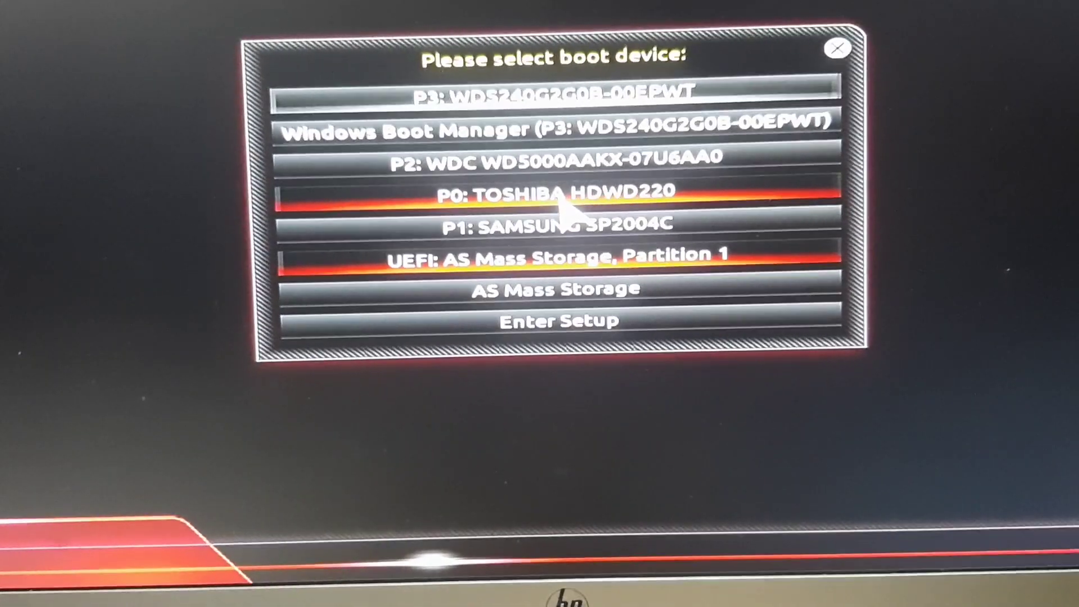
# Choose the AS Mass Storage USB entry in the 'Please select boot device' menu
pyautogui.click(557, 200)
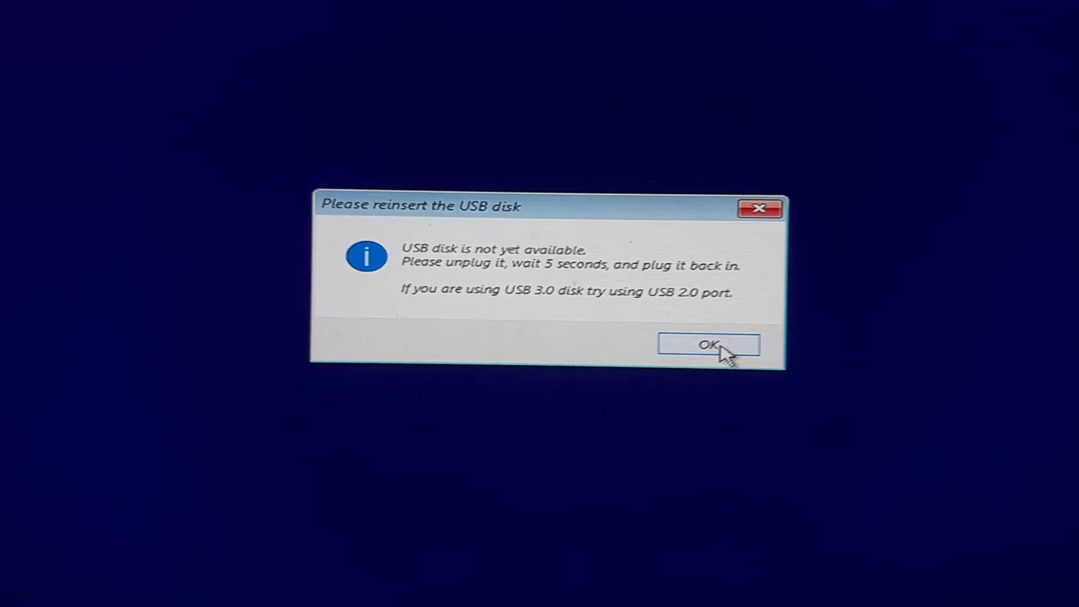
# Dismiss the 'Please reinsert the USB disk' warning with OK
pyautogui.click(708, 324)
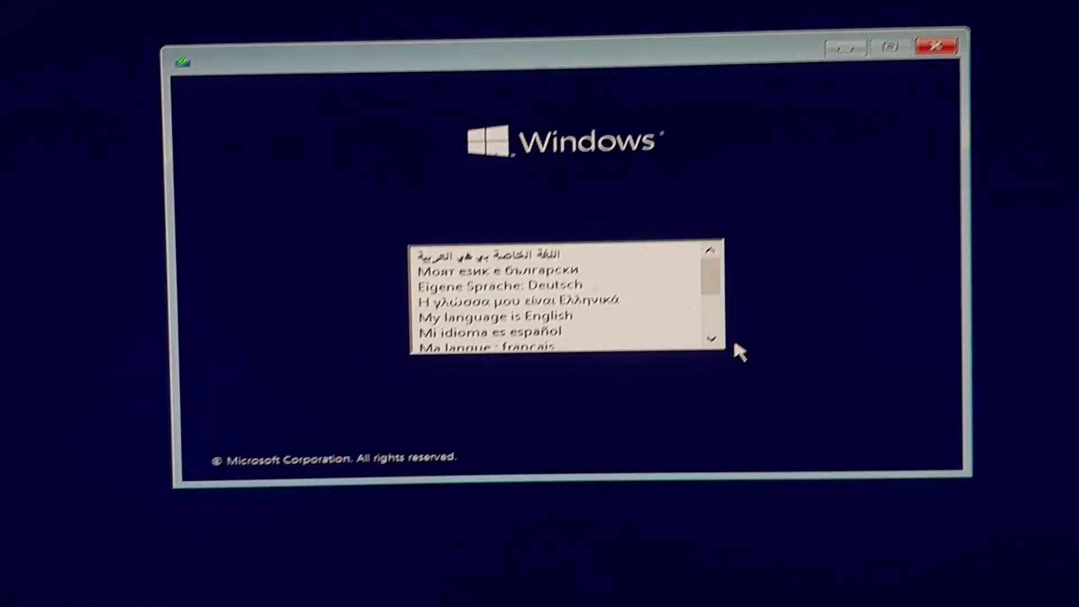
# Select 'My language is English', accept the US time and keyboard settings, and choose Install now
pyautogui.press('Down')
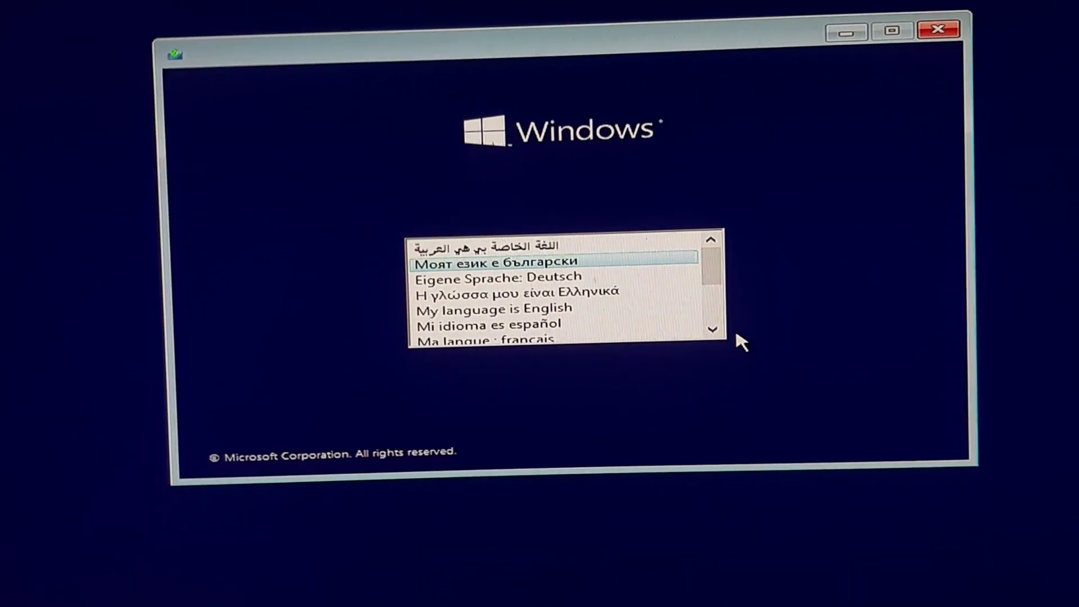
pyautogui.press('Down')
pyautogui.press('Down')
pyautogui.press('Down')
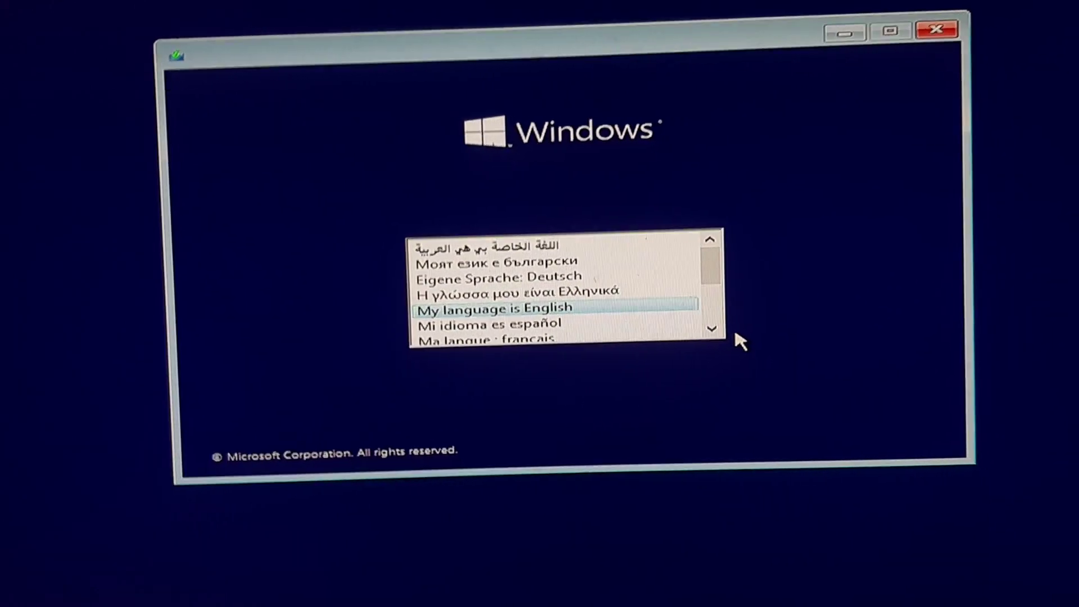
pyautogui.press('Return')
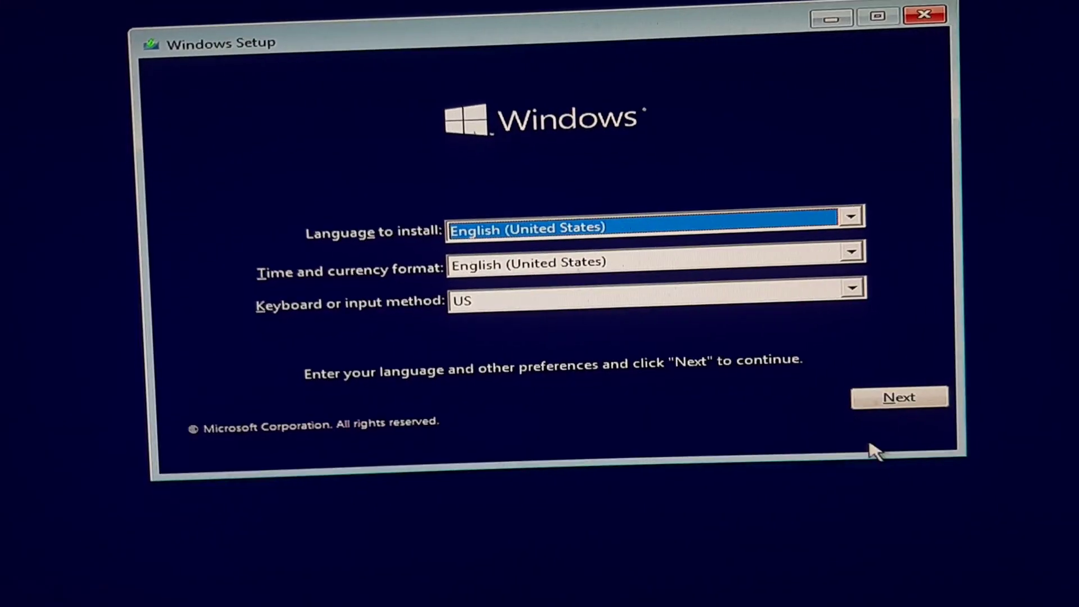
pyautogui.click(892, 393)
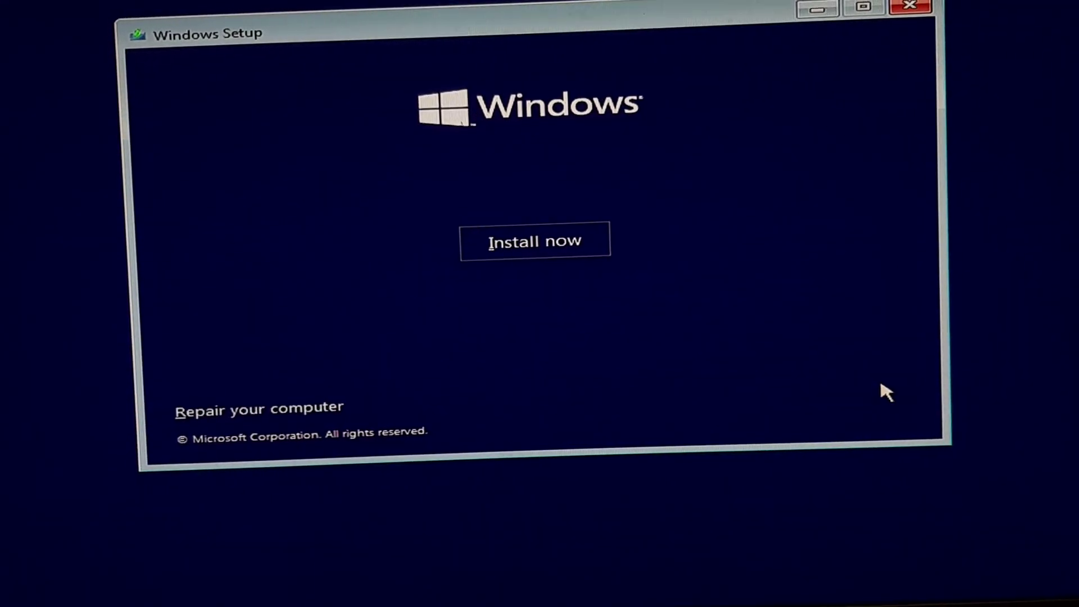
pyautogui.click(481, 237)
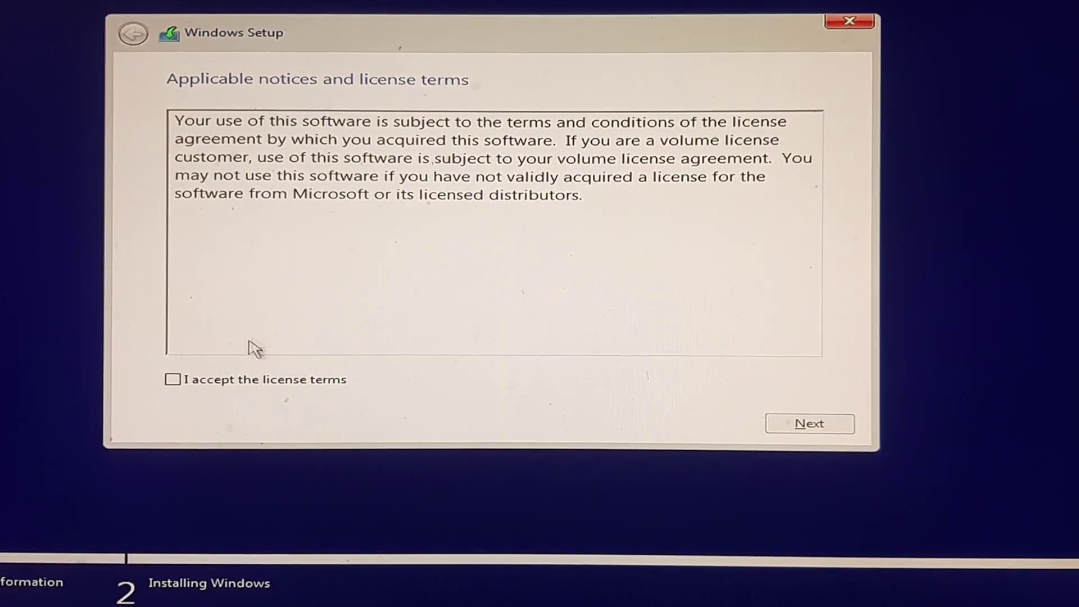
# Accept the license terms and pick 'Custom: Install Windows only (advanced)'
pyautogui.click(253, 383)
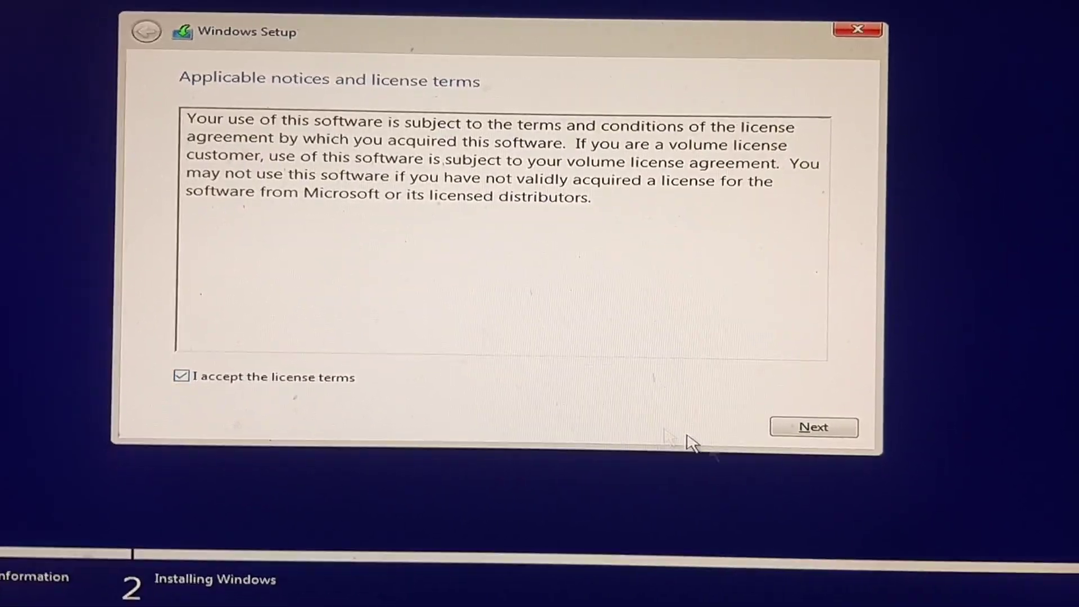
pyautogui.click(814, 433)
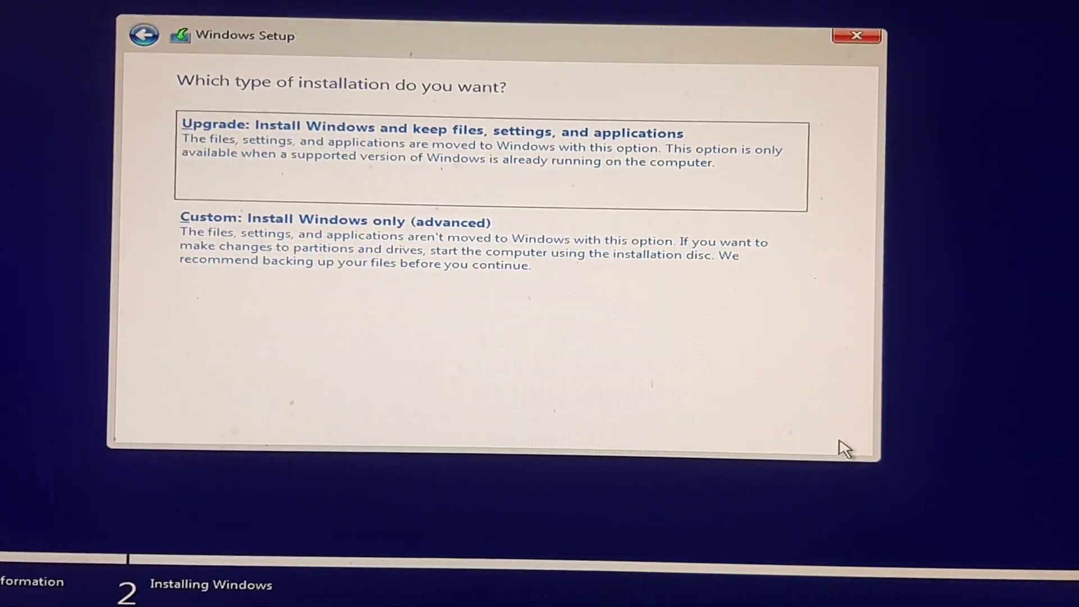
pyautogui.click(344, 265)
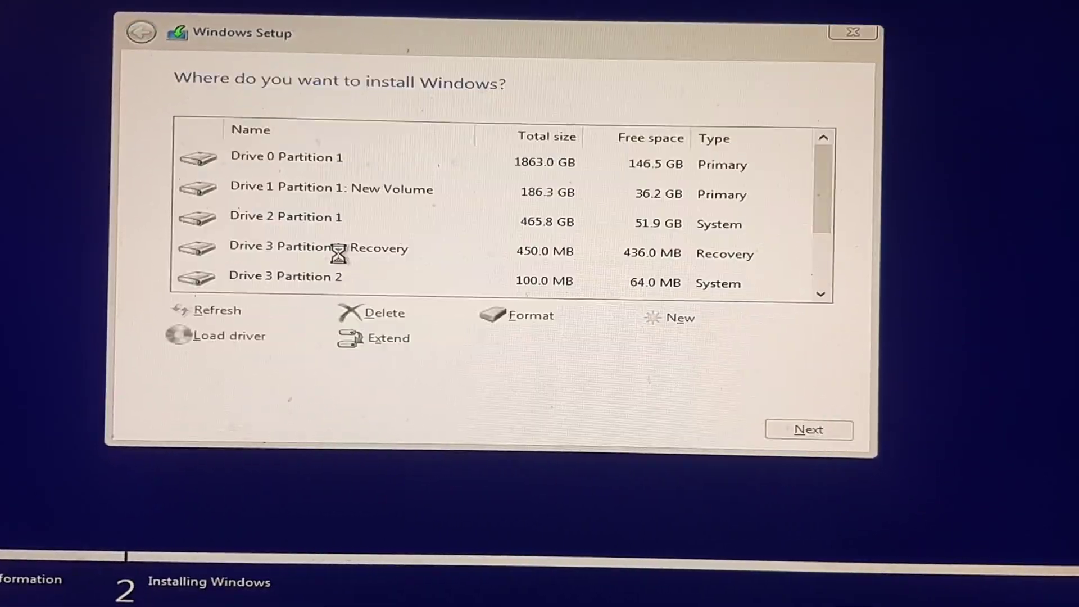